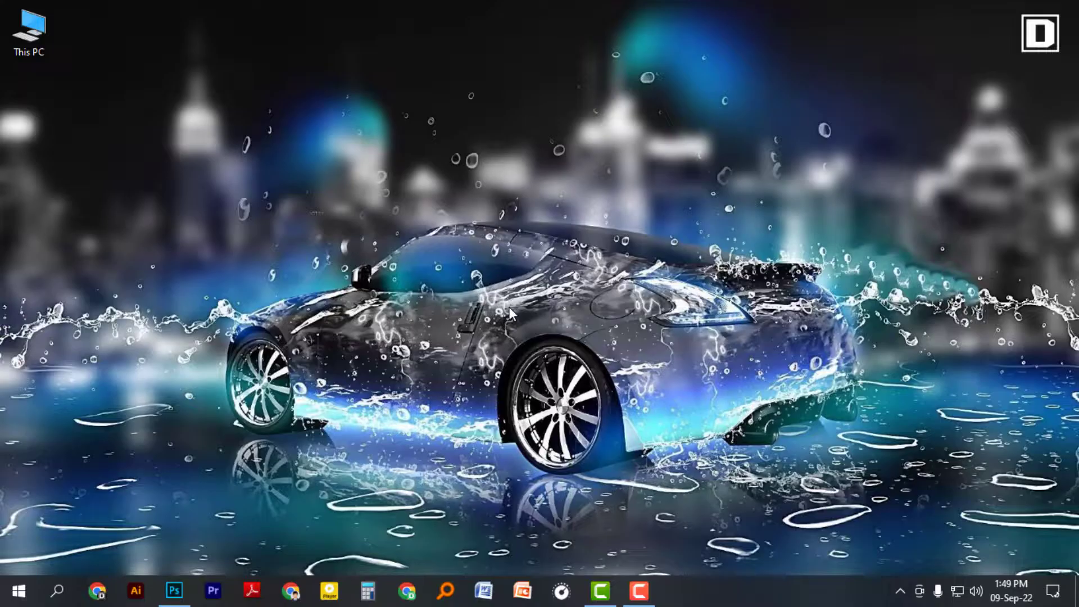
Bring up Photoshop showing Gradient.jpg with its yellow-to-red gradient circle.
left_click(174, 590)
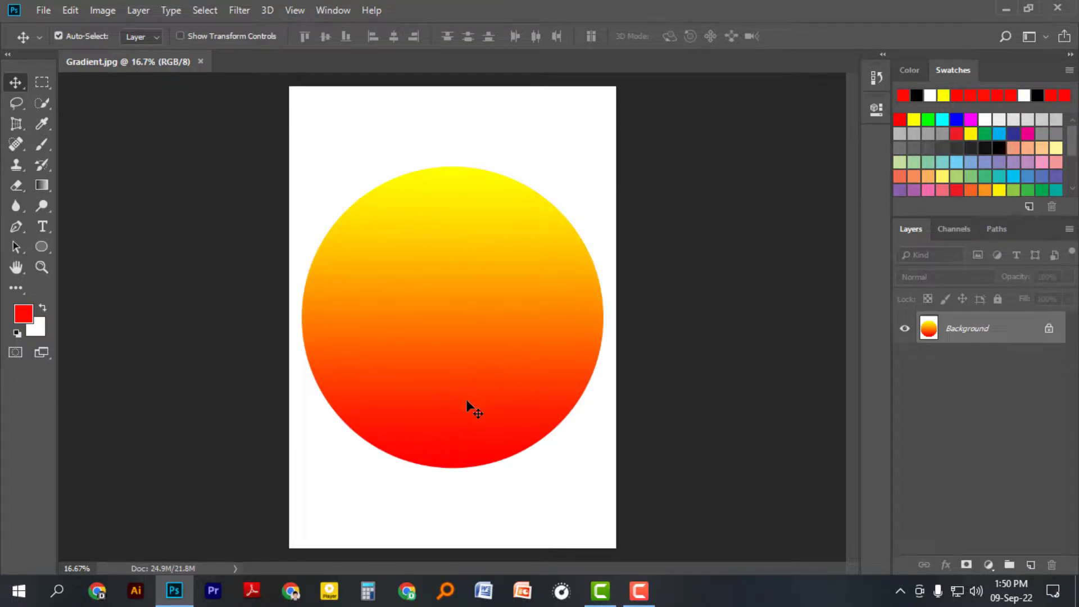
Select the circle's red lower part by Color Range, paste it as Layer 1, and hide Background.
left_click(213, 10)
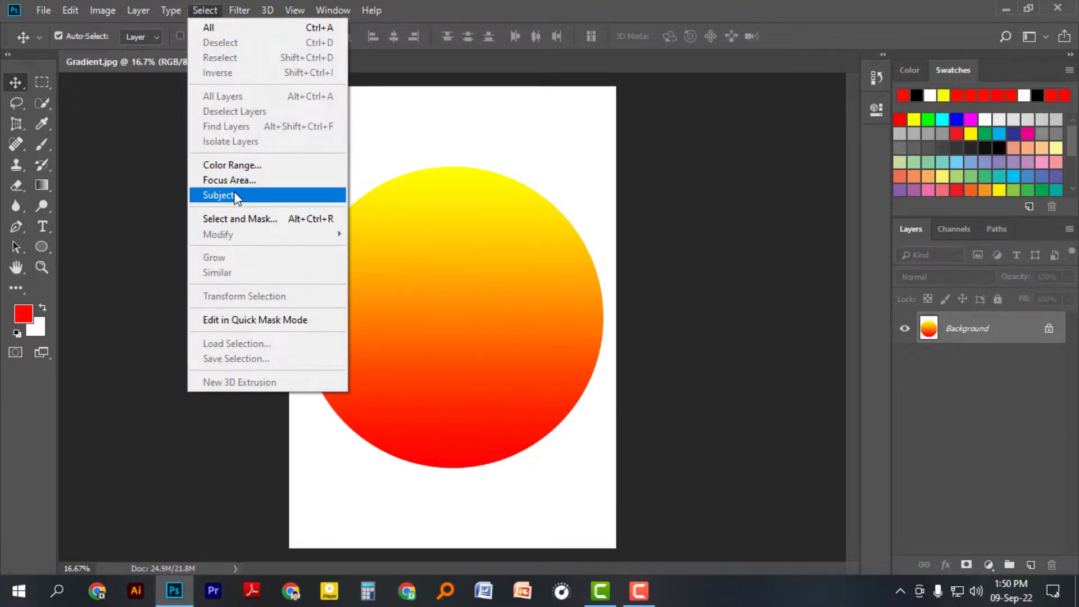
left_click(230, 165)
left_click(446, 345)
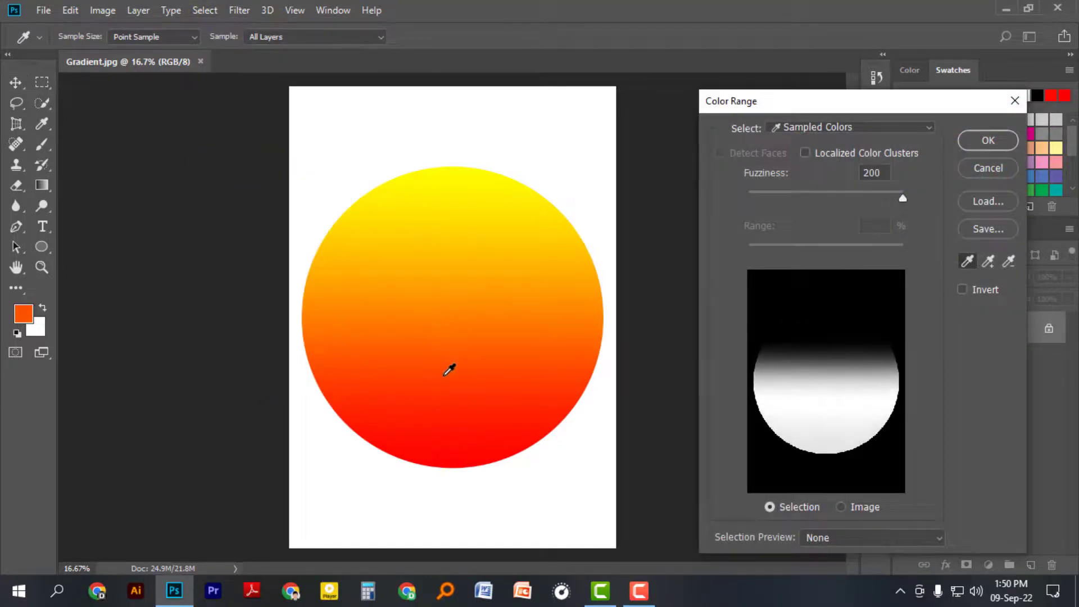
left_click(469, 440)
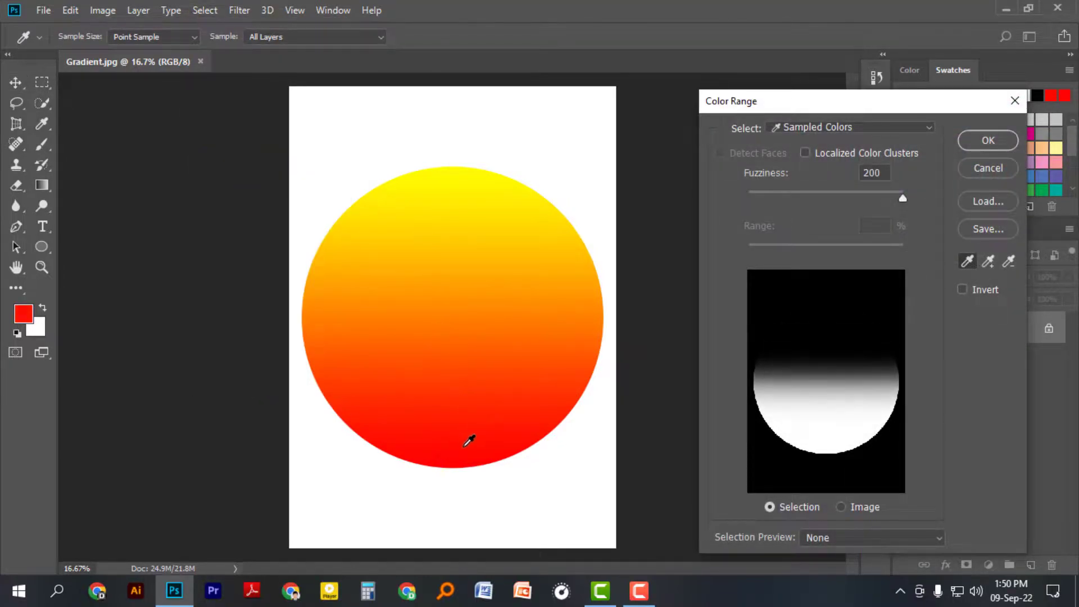
left_click(986, 140)
key("ctrl+c")
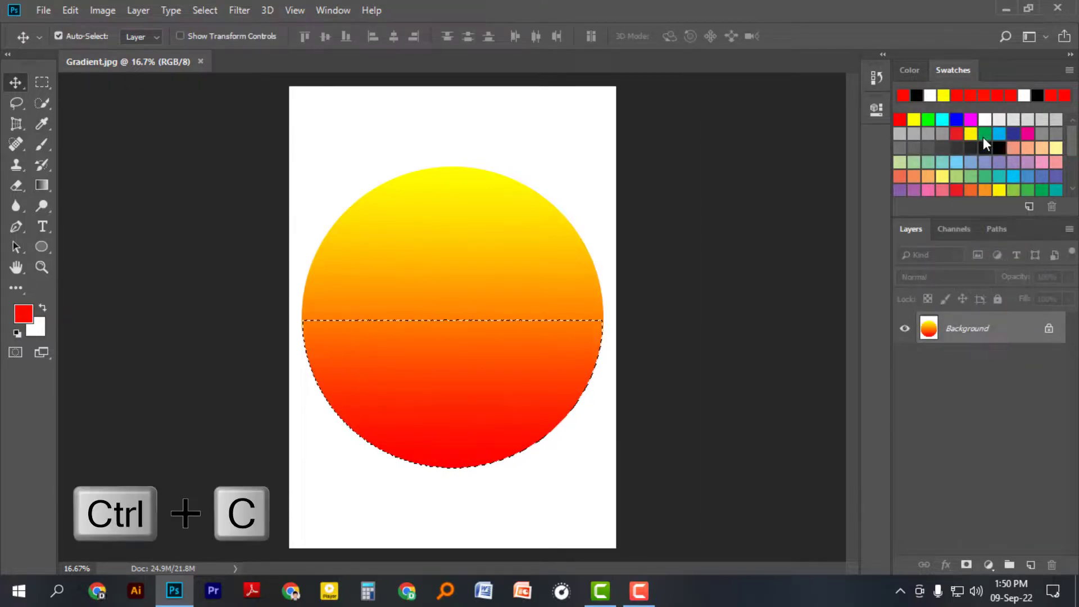
key("ctrl+v")
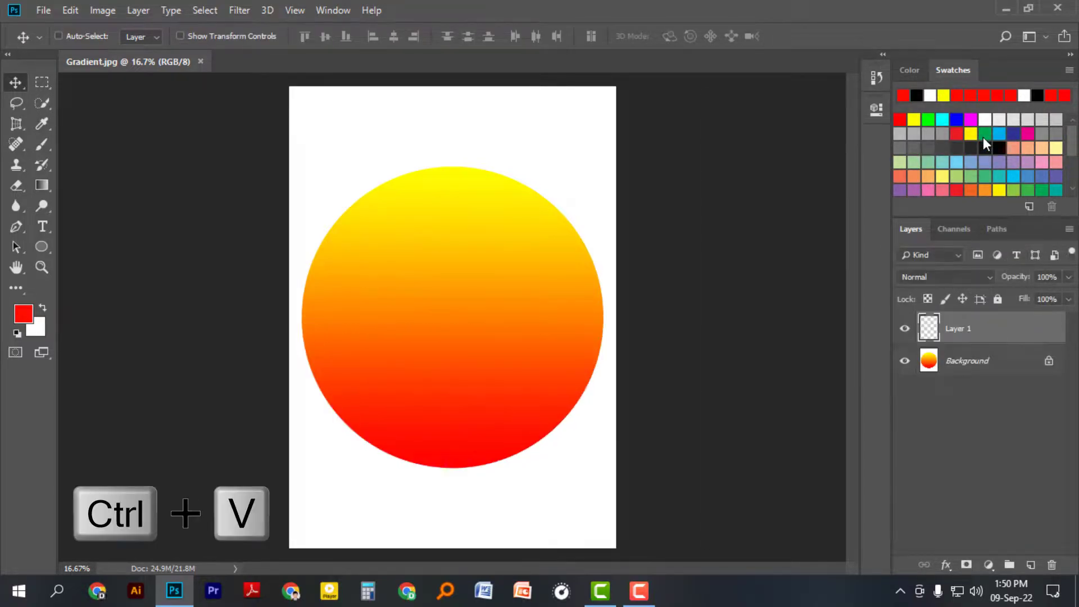
left_click(904, 361)
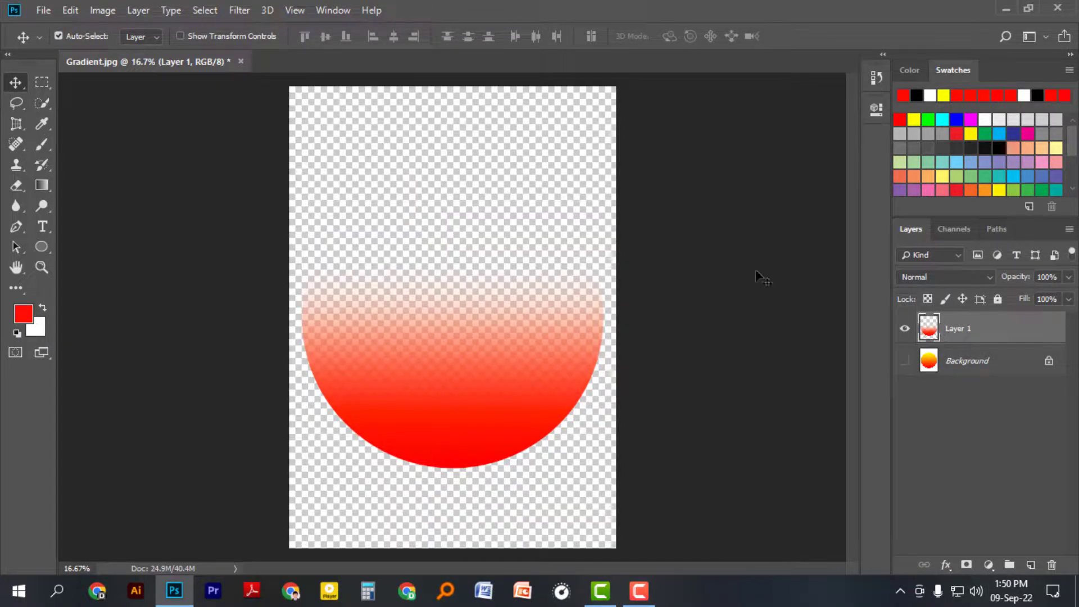
Copy the whole of Layer 1 and start a new document.
key("ctrl+a")
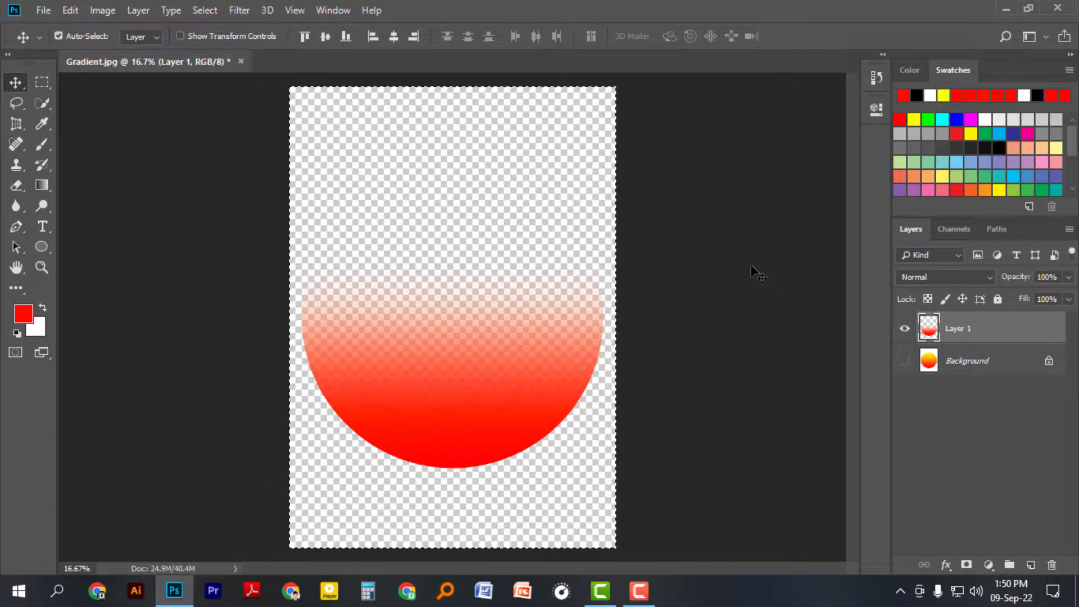
key("ctrl+c")
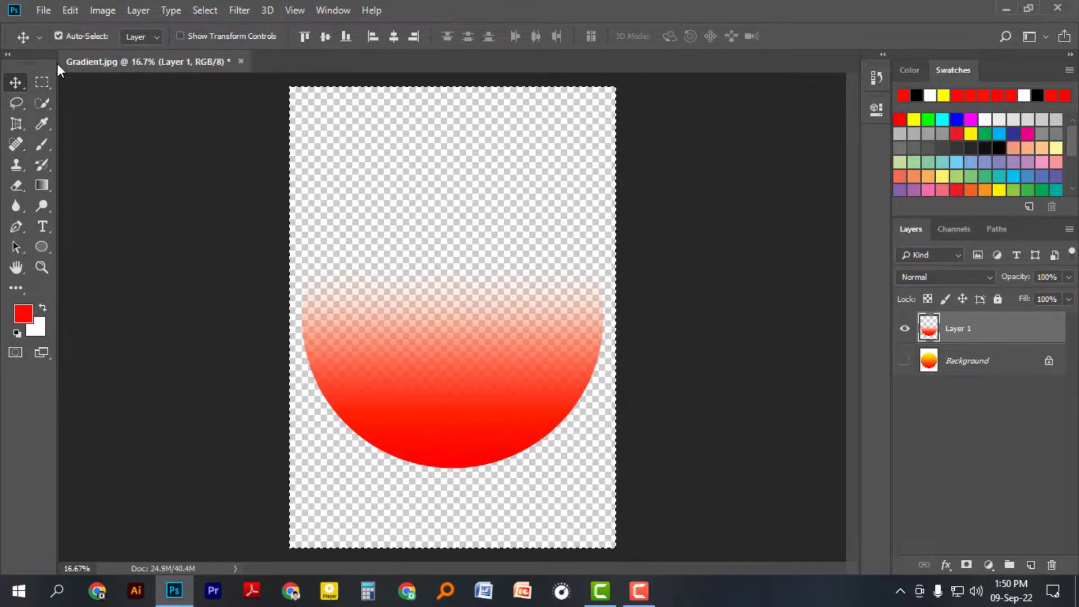
left_click(49, 10)
left_click(49, 31)
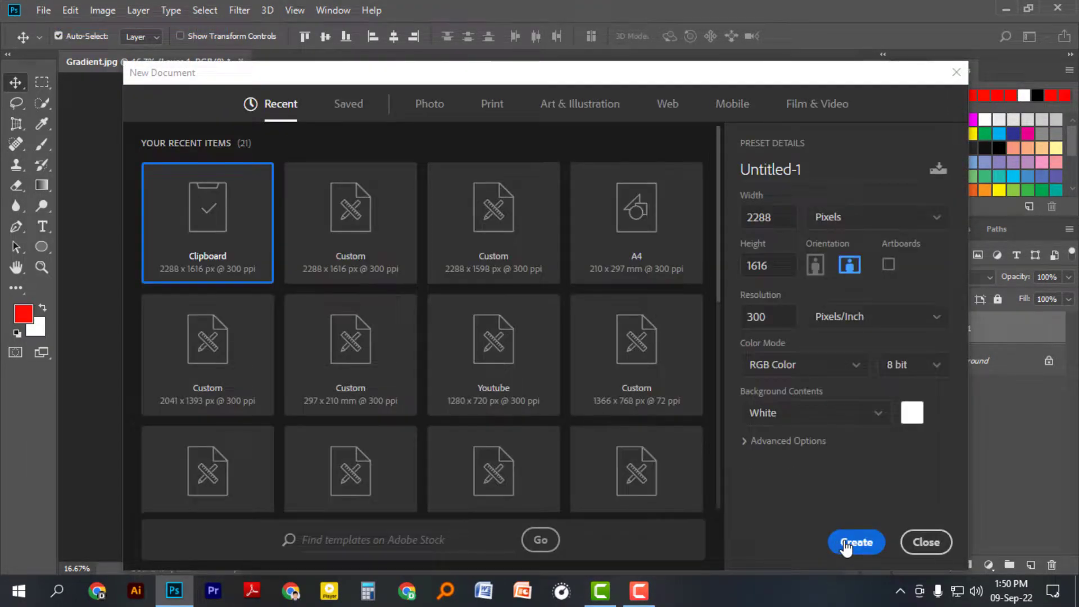
Create Untitled-1, paste the circle, and convert it to flattened Grayscale, discarding colour.
left_click(854, 541)
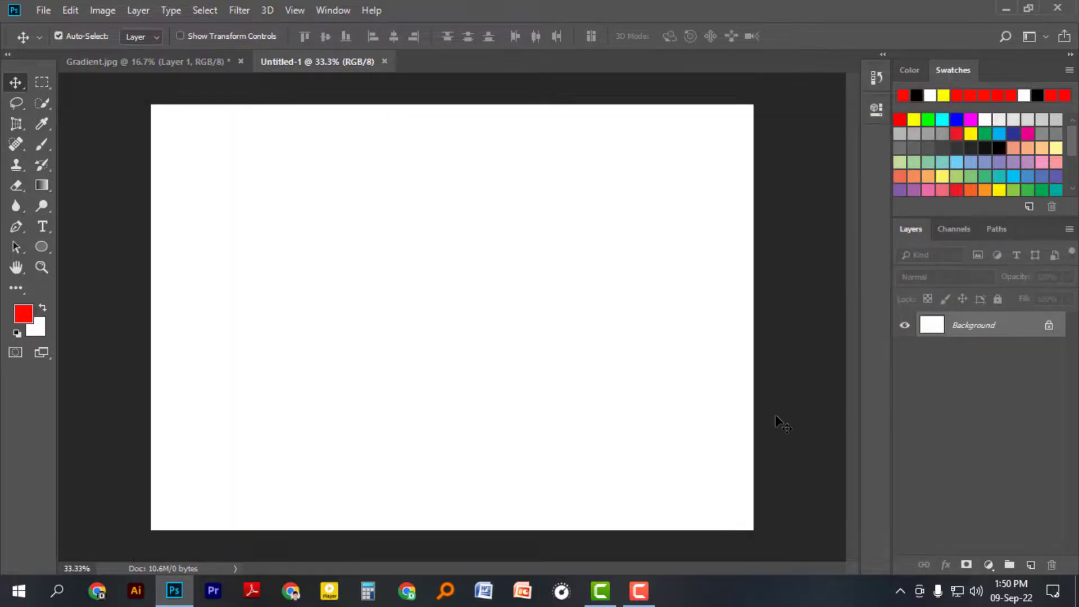
key("ctrl+v")
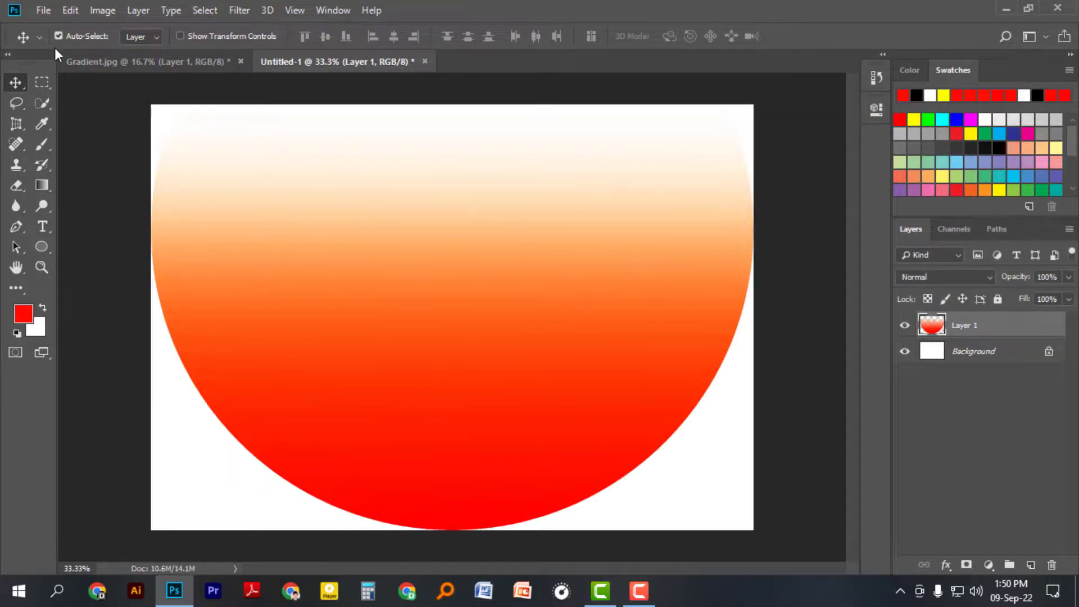
left_click(96, 11)
mouse_move(113, 29)
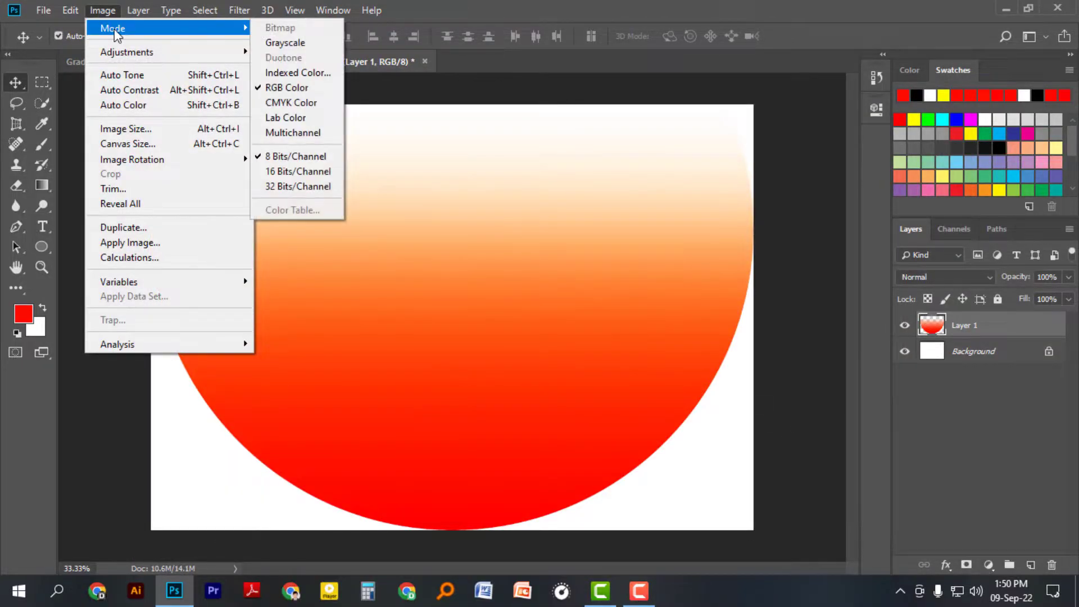
left_click(281, 43)
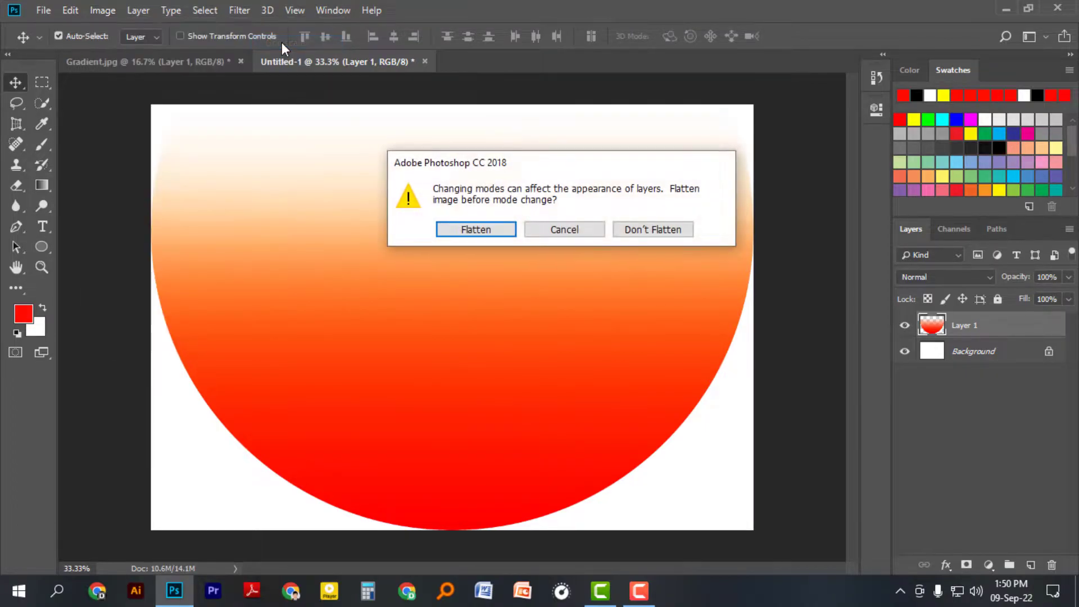
left_click(482, 234)
left_click(472, 260)
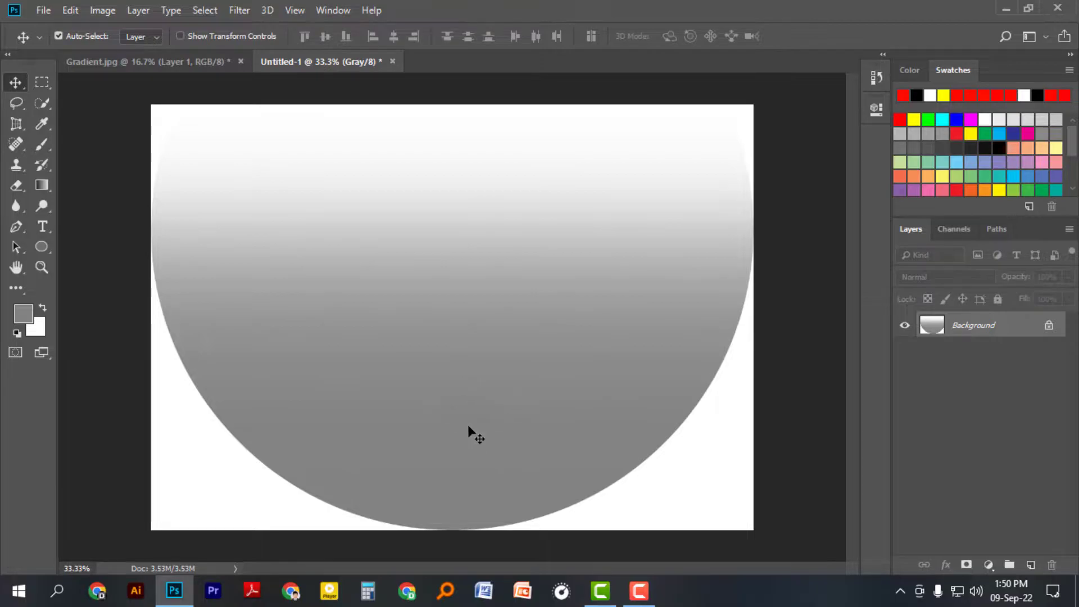
Apply a Curves adjustment moving the midpoint to 44/55.
left_click(103, 10)
mouse_move(126, 53)
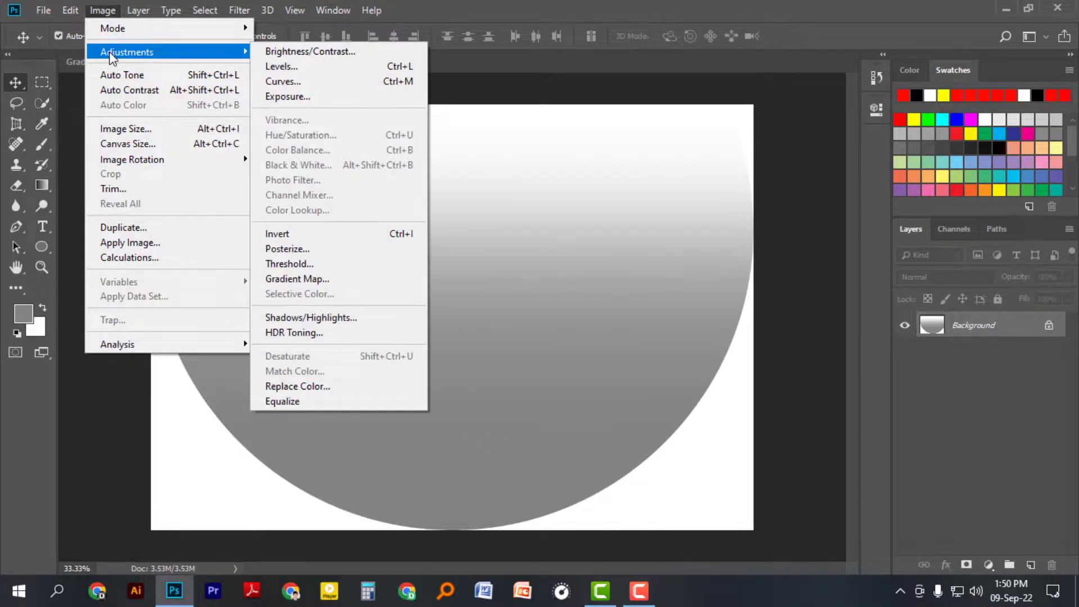
left_click(288, 82)
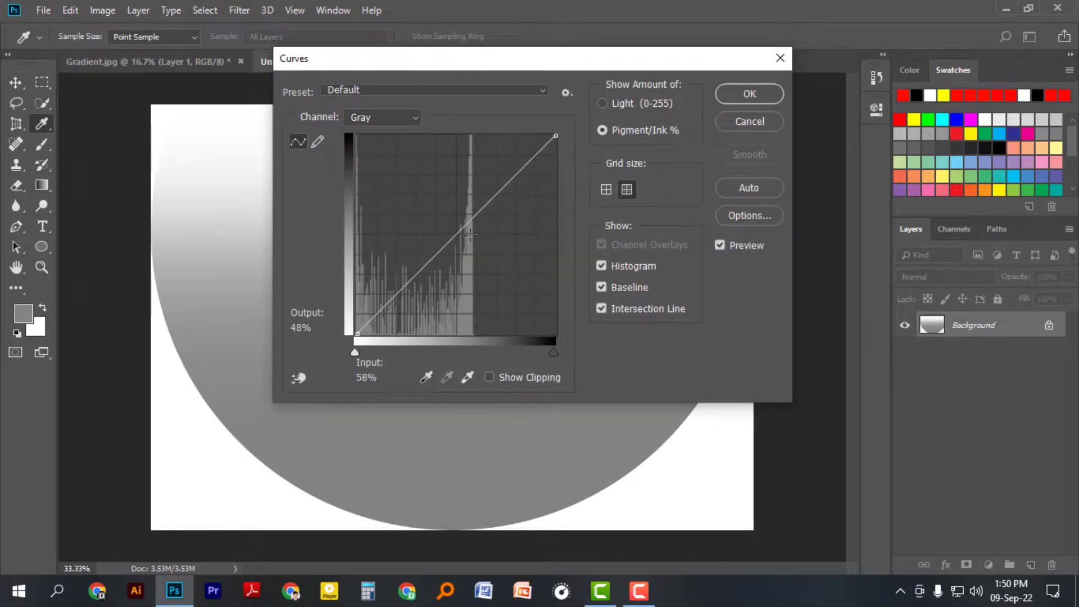
left_click_drag(457, 230, 444, 225)
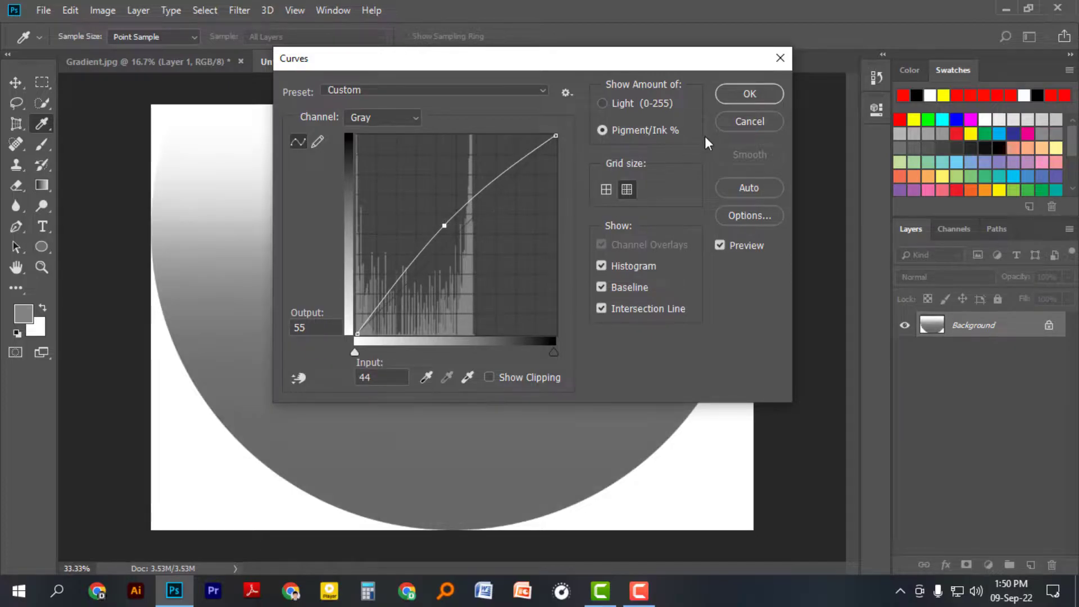
left_click(729, 95)
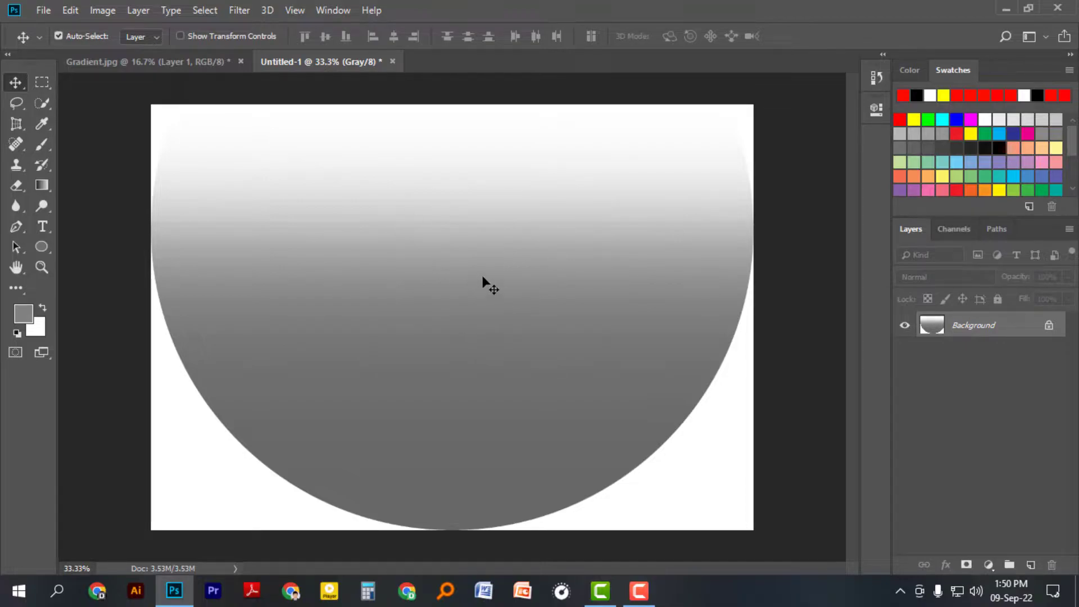
Convert Untitled-1 to Bitmap at 300 px/in with a Round 45 lpi, 22.5° halftone screen, then select all.
left_click(107, 13)
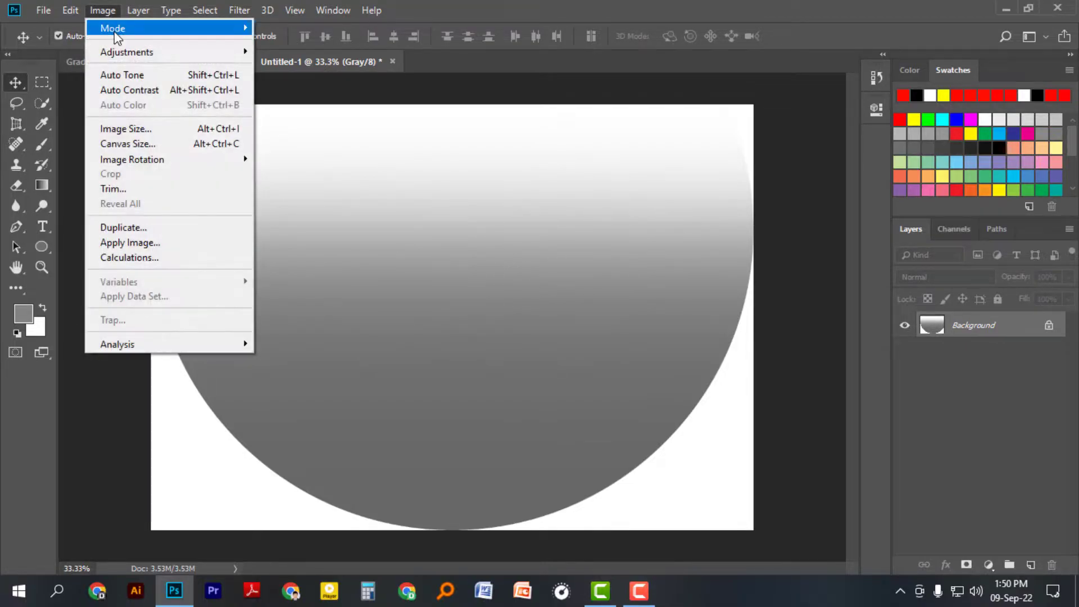
left_click(284, 31)
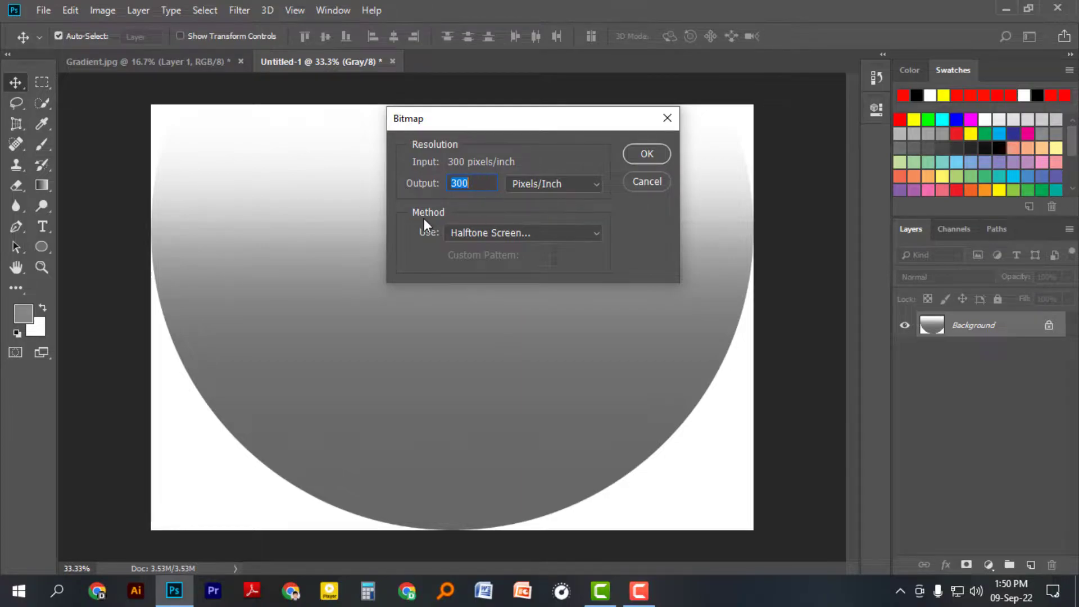
left_click(596, 234)
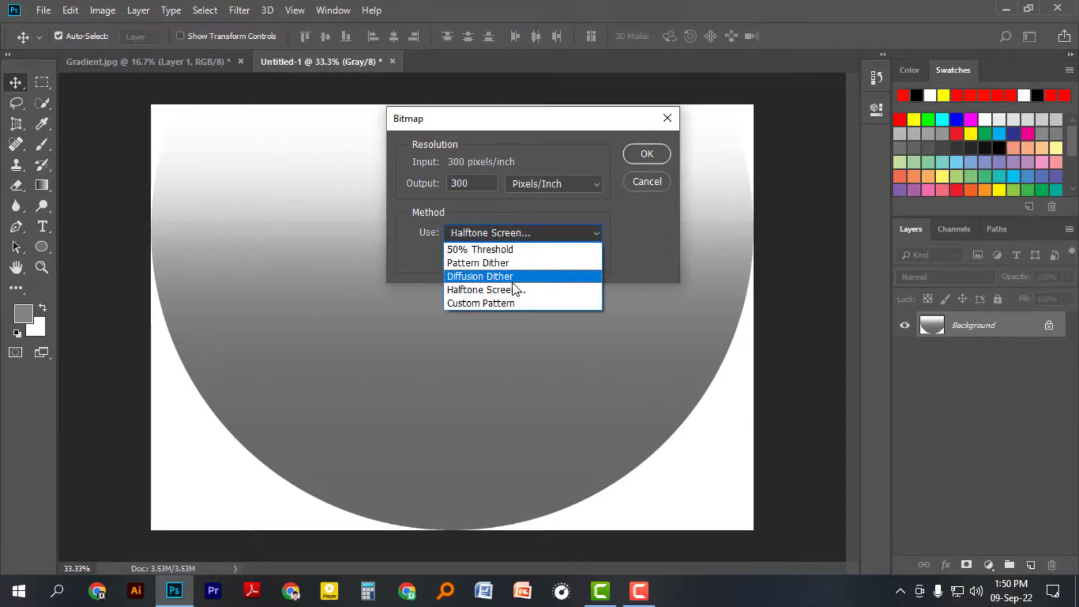
left_click(470, 293)
left_click(642, 154)
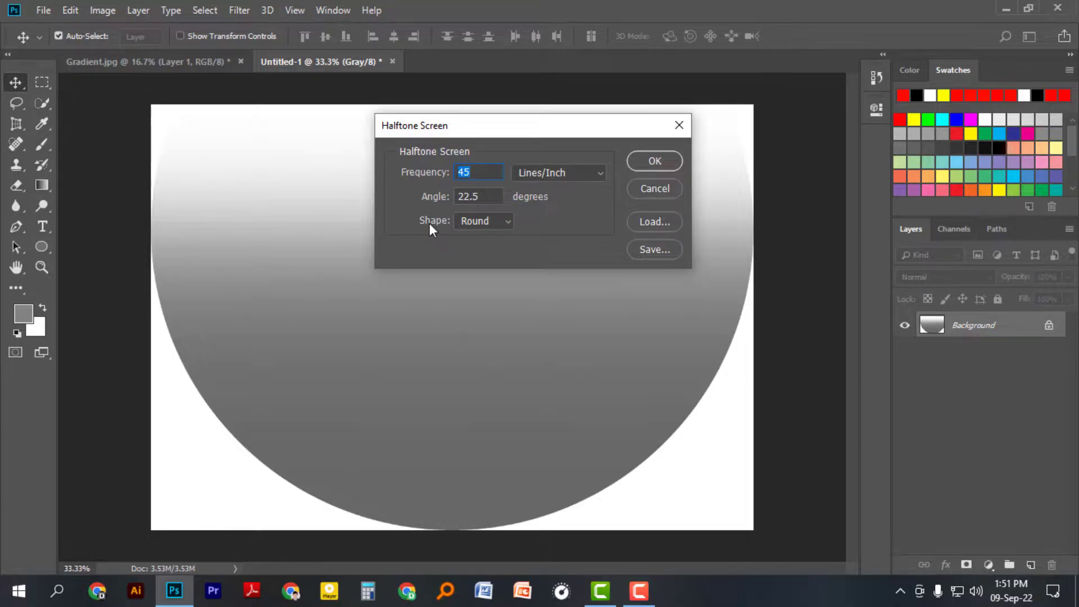
left_click(654, 160)
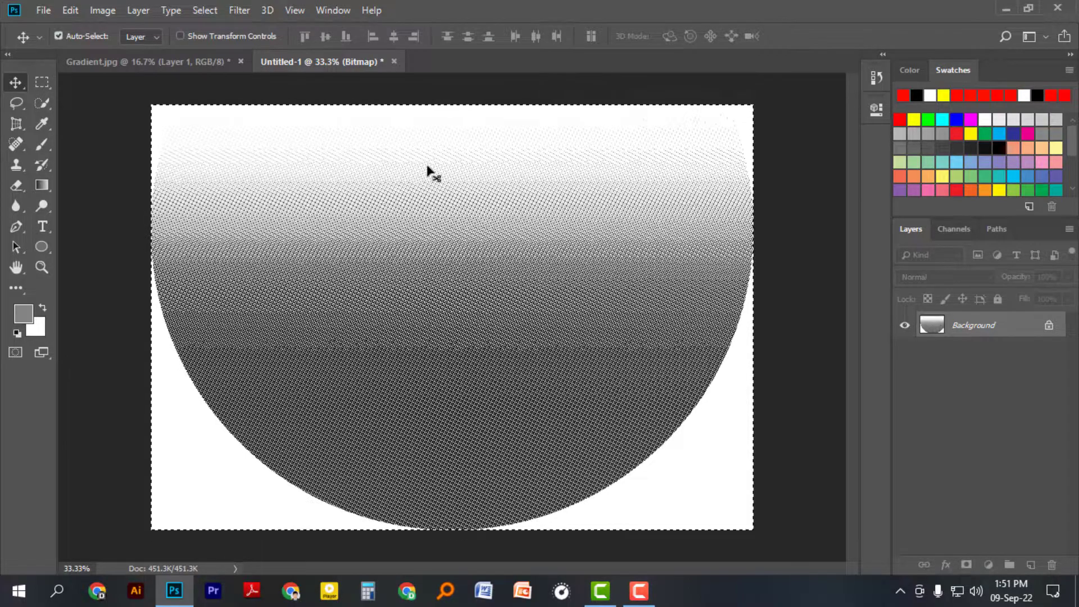
key("ctrl+a")
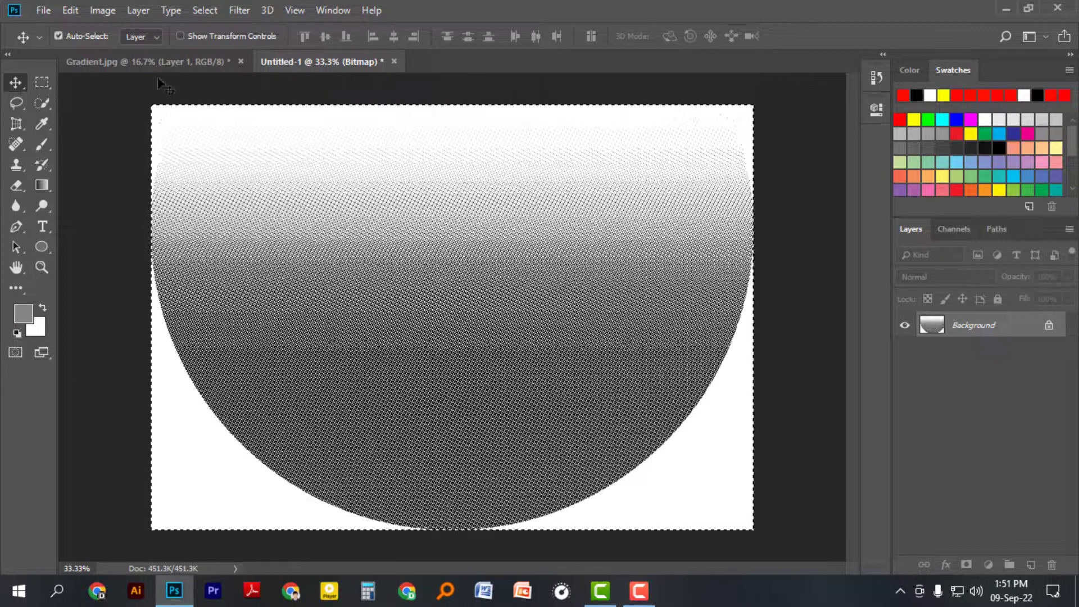
Paste the halftone circle into Gradient.jpg as Layer 2 and move it over the red shape.
left_click(144, 63)
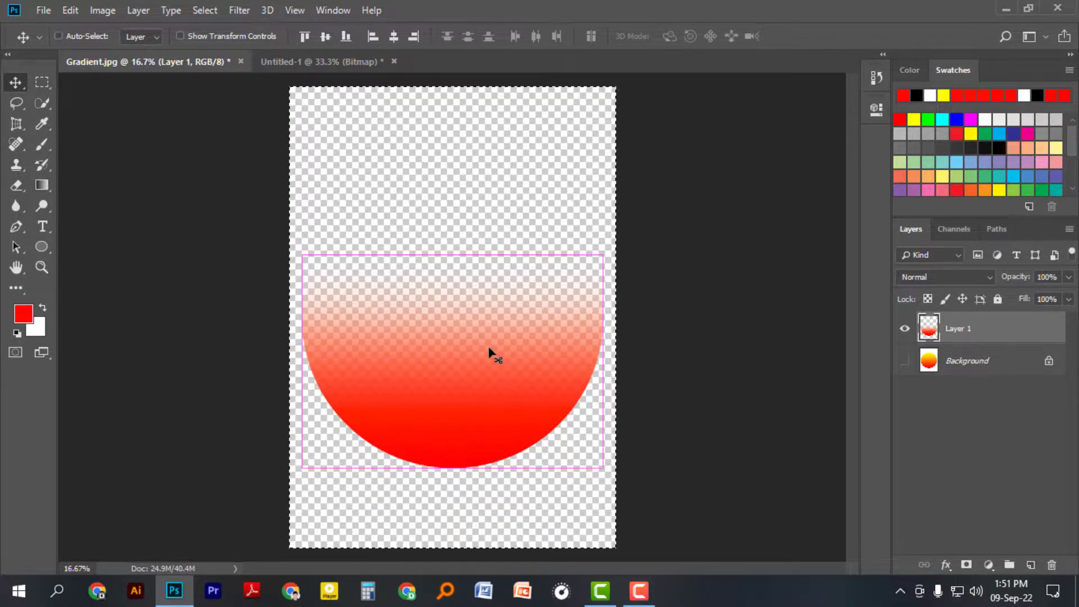
key("ctrl+v")
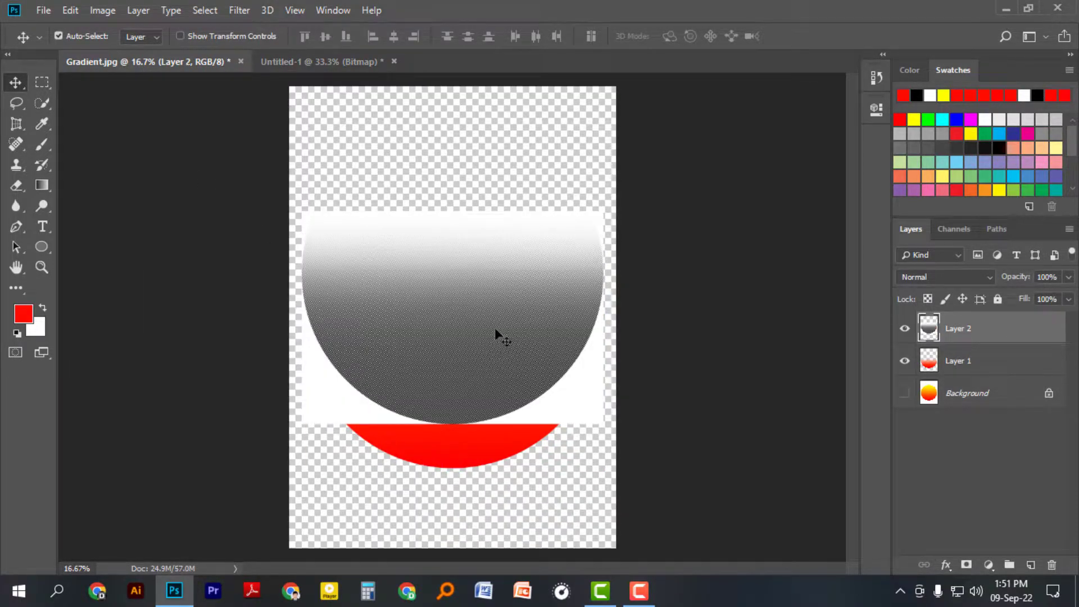
left_click_drag(495, 331, 497, 372)
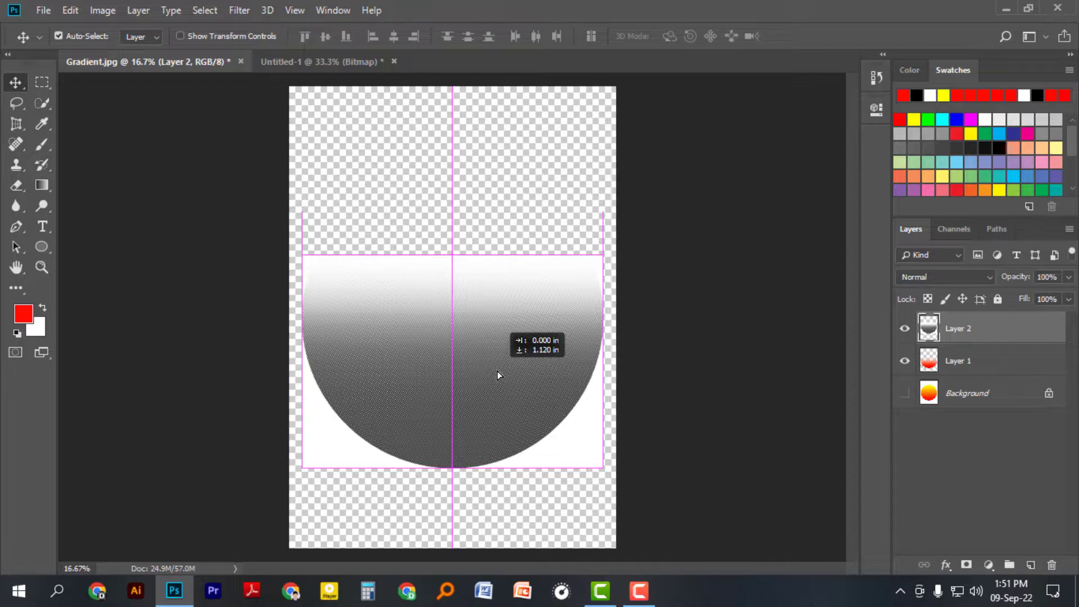
Delete Layer 1 and zoom in to inspect the halftone dots.
left_click(966, 361)
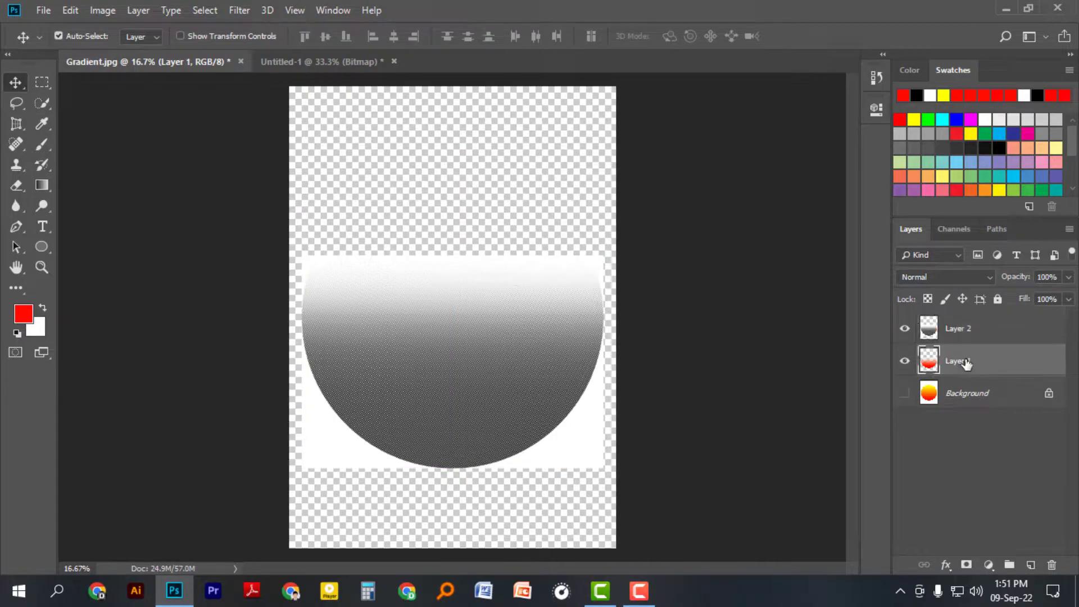
left_click(1049, 566)
left_click(467, 230)
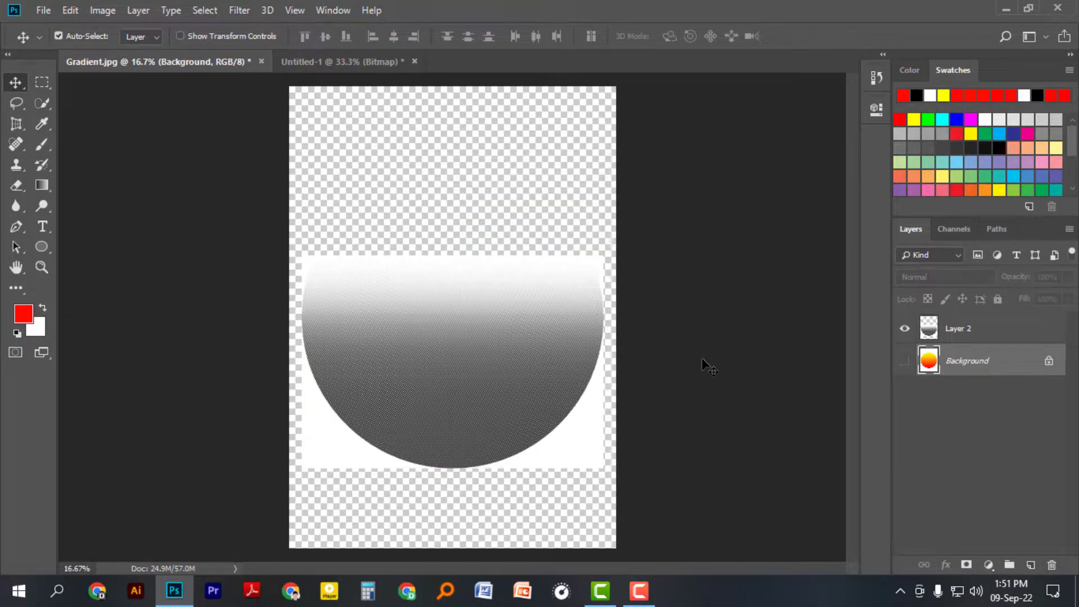
key("ctrl+1")
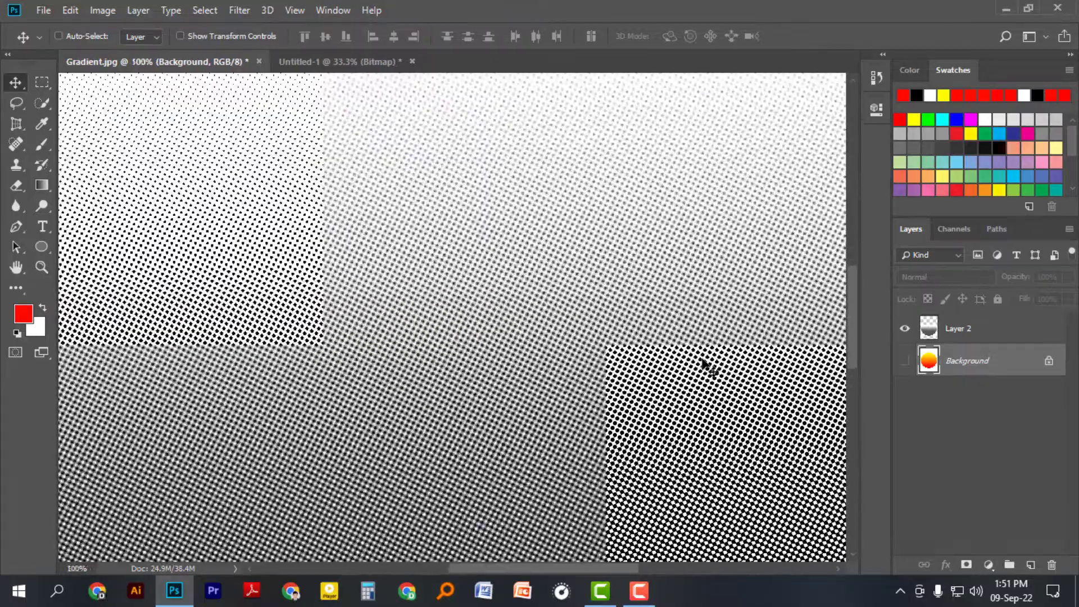
key("ctrl+plus")
key("ctrl+plus")
key("ctrl+plus")
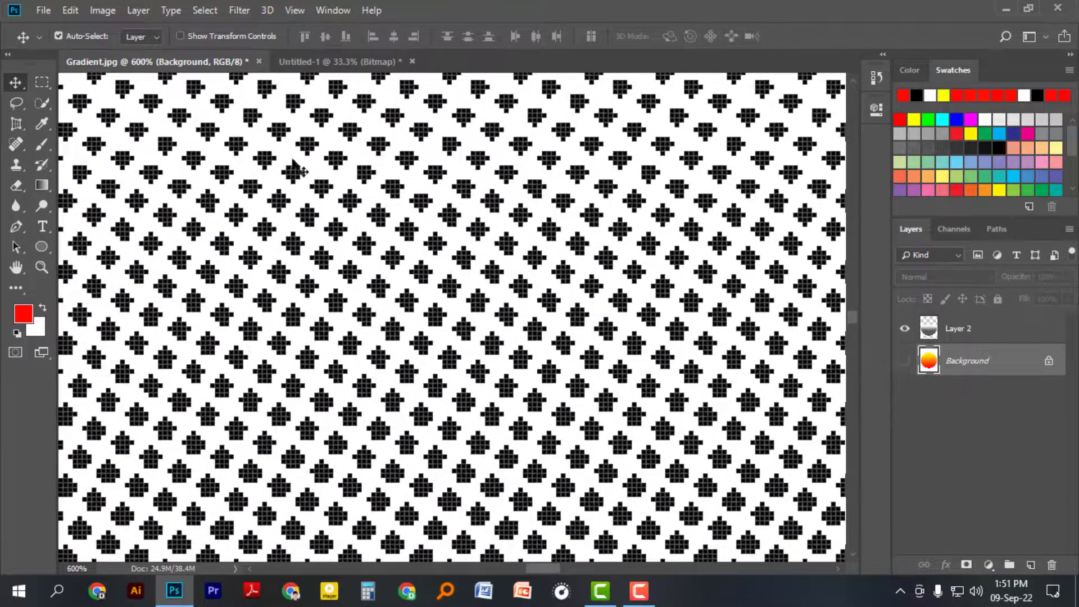
Select Layer 2's white pixels by Color Range, delete them, and deselect.
left_click(205, 10)
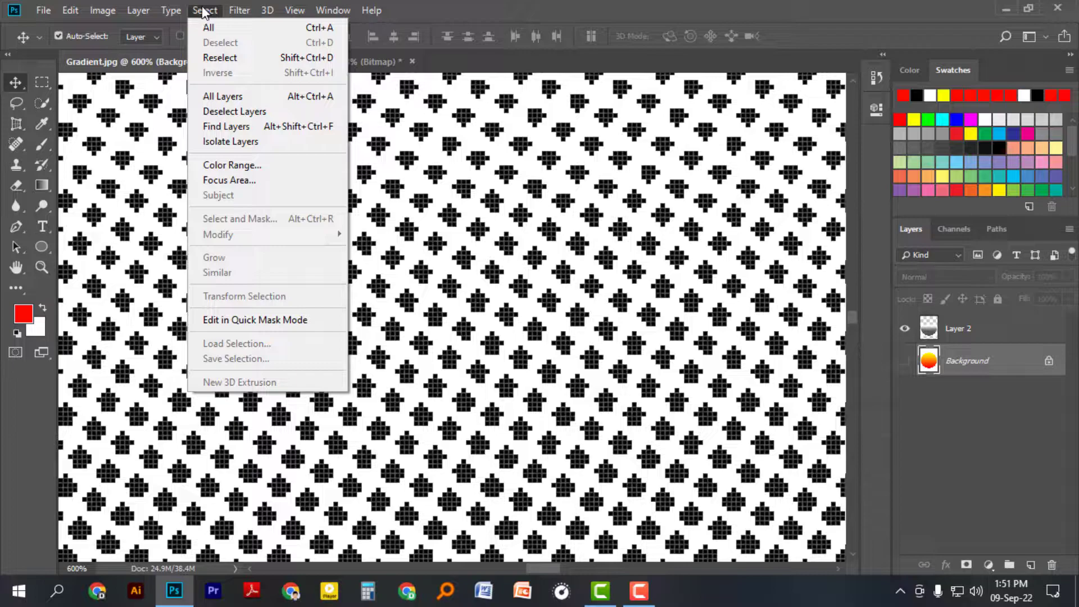
left_click(242, 164)
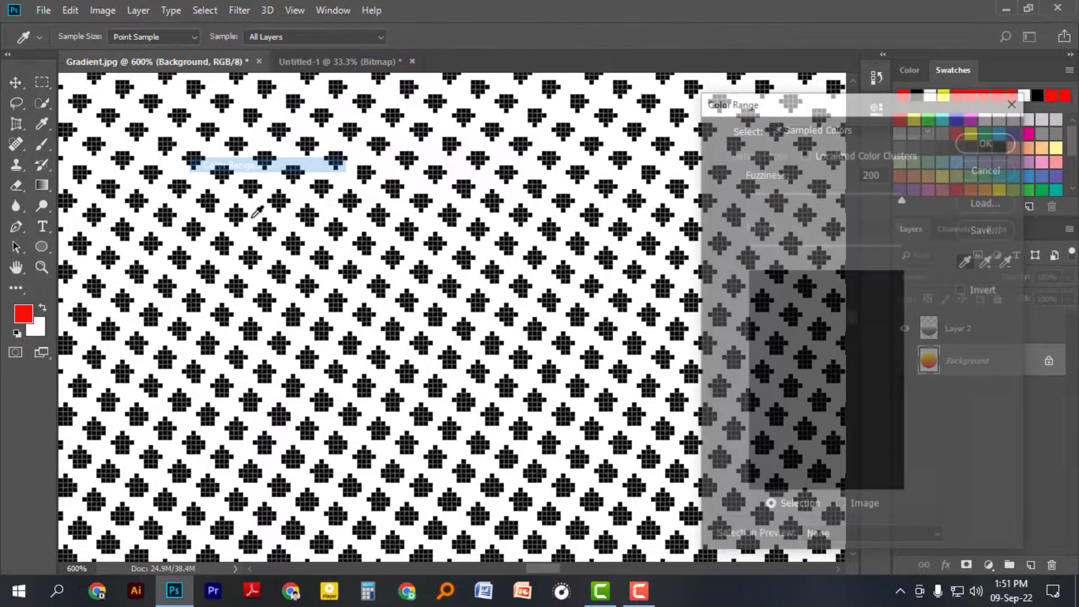
left_click(414, 254)
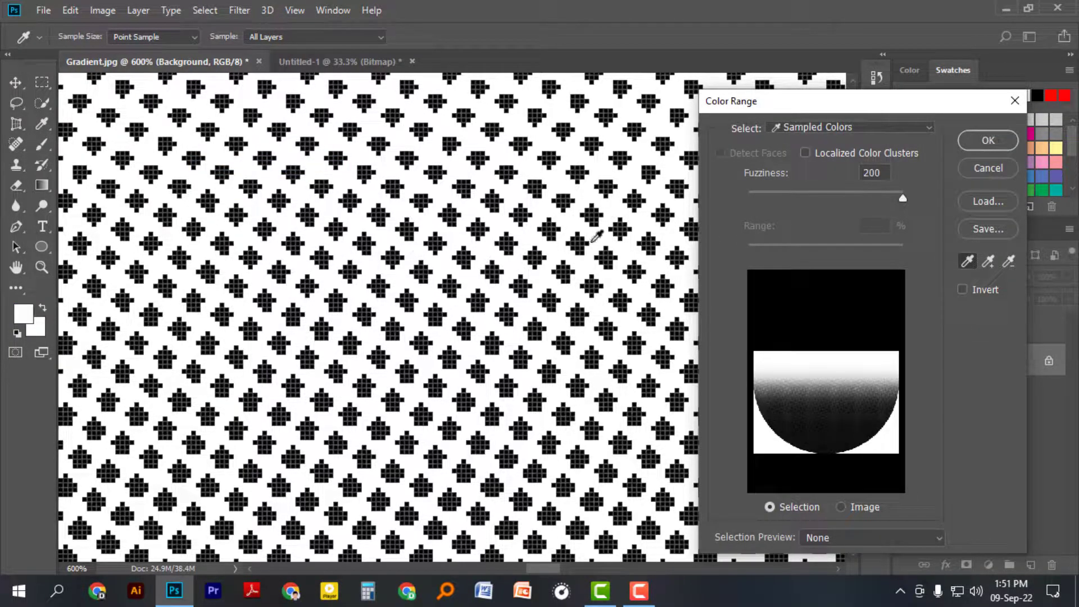
left_click(975, 140)
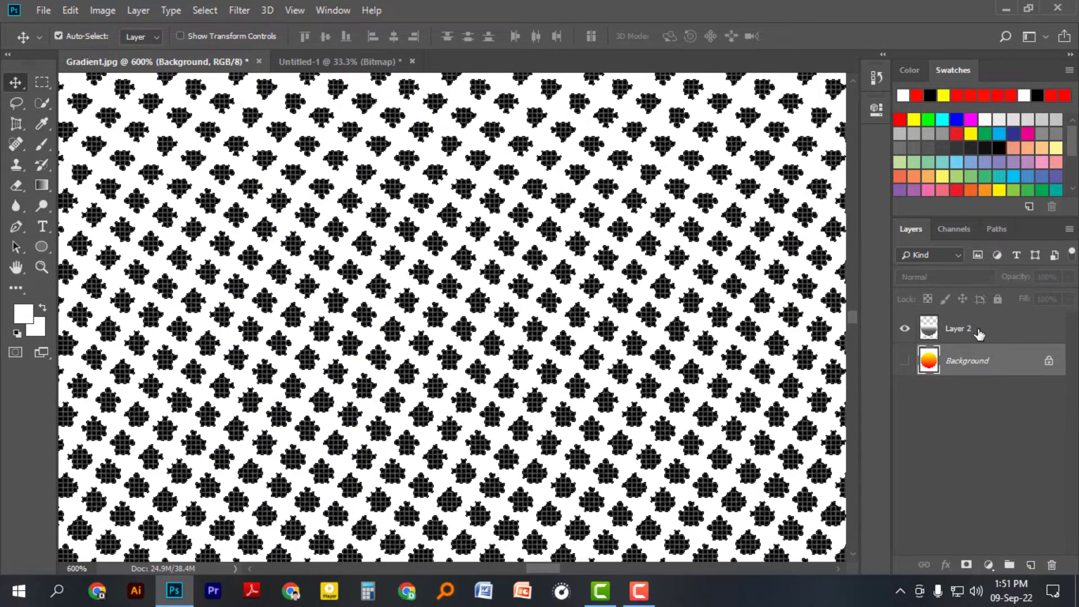
left_click(973, 334)
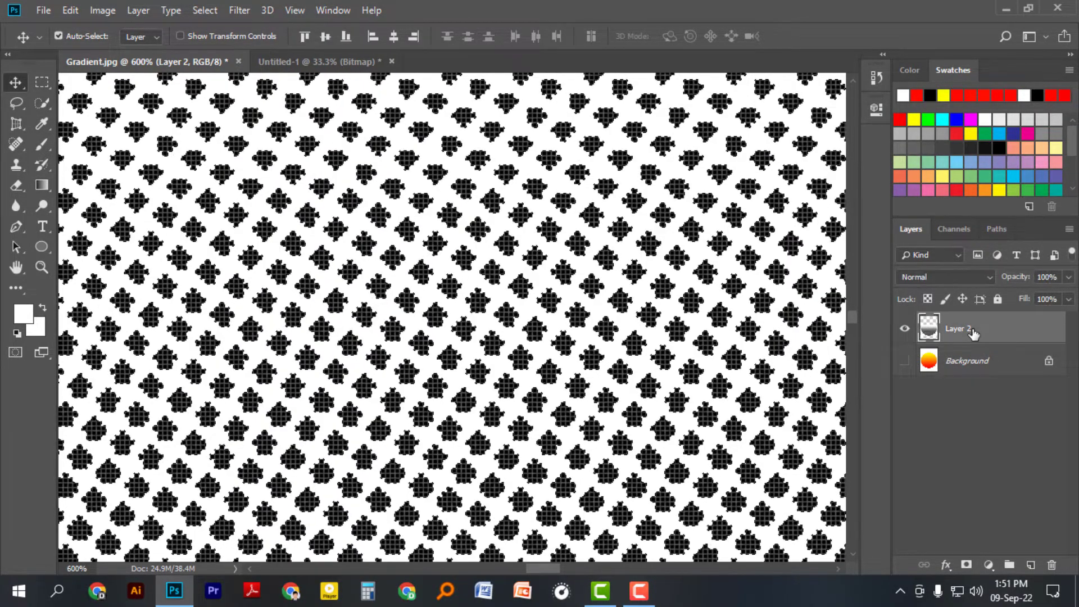
key("Delete")
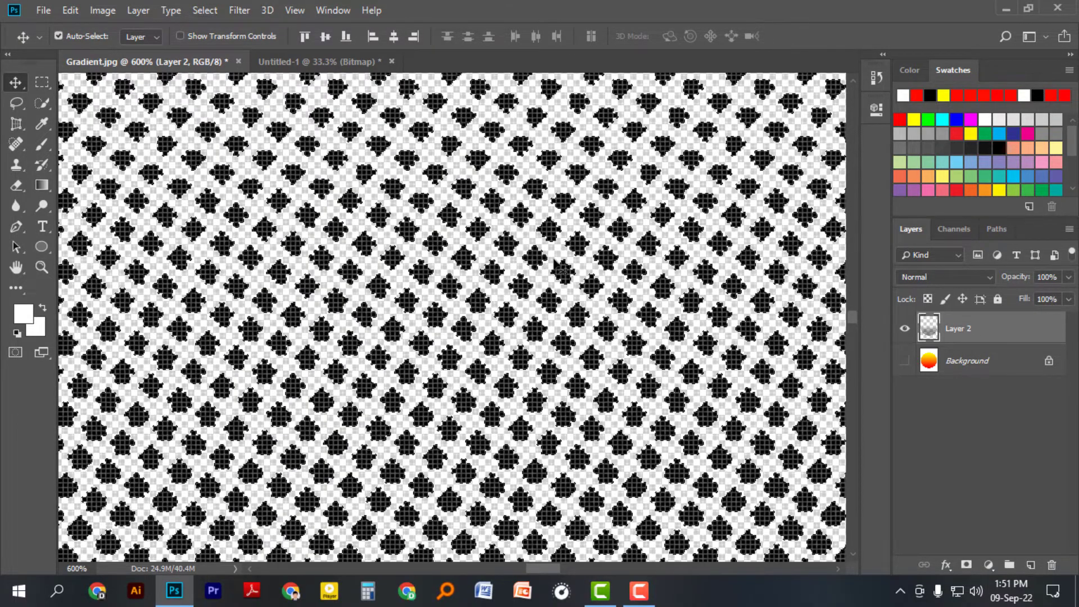
key("ctrl+d")
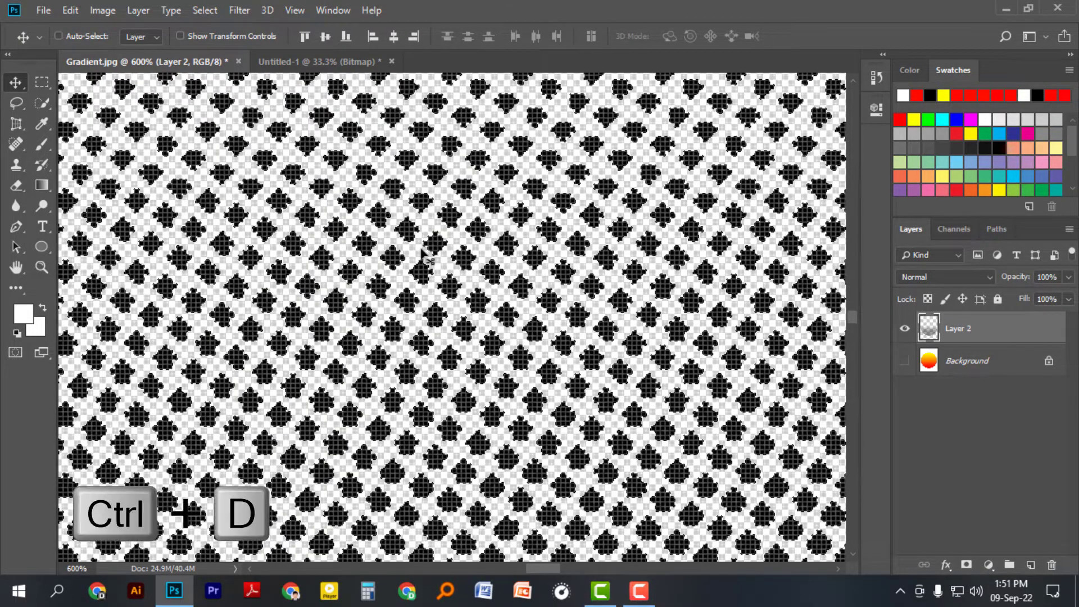
scroll(425, 256, "down", 2)
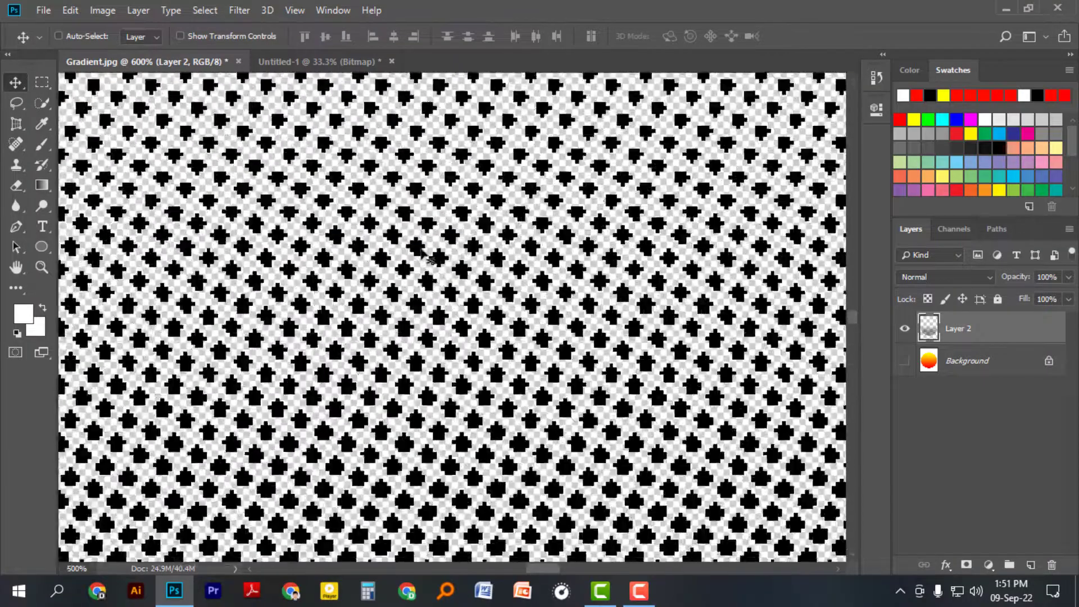
scroll(426, 256, "down", 3)
scroll(425, 256, "down", 2)
scroll(426, 256, "down", 2)
Show the Background, nudge halftone Layer 2 into place over the circle, then hide Layer 2.
scroll(425, 256, "down", 1)
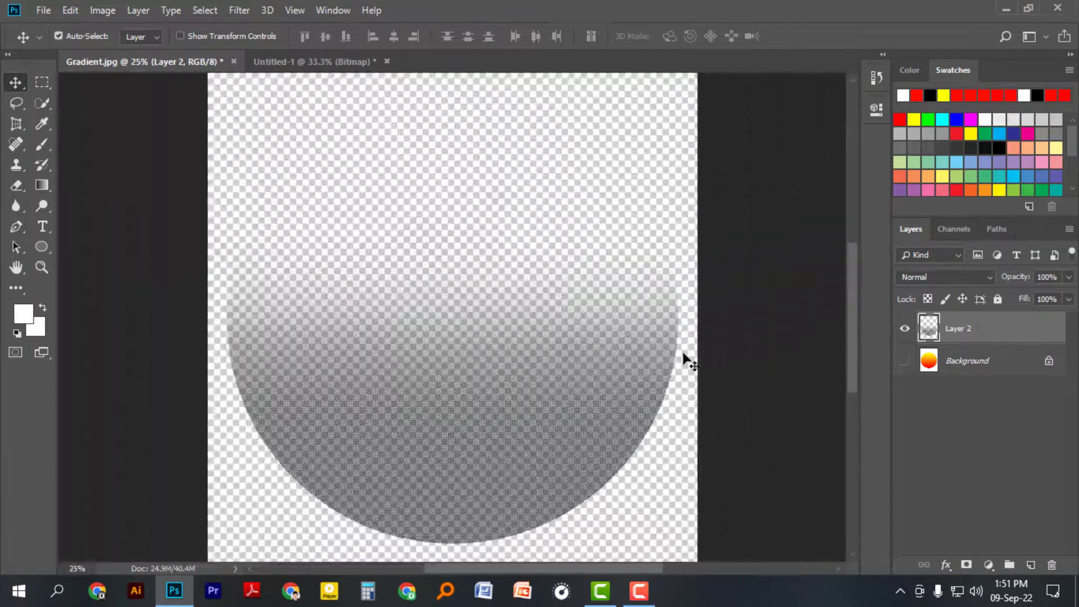
left_click(904, 361)
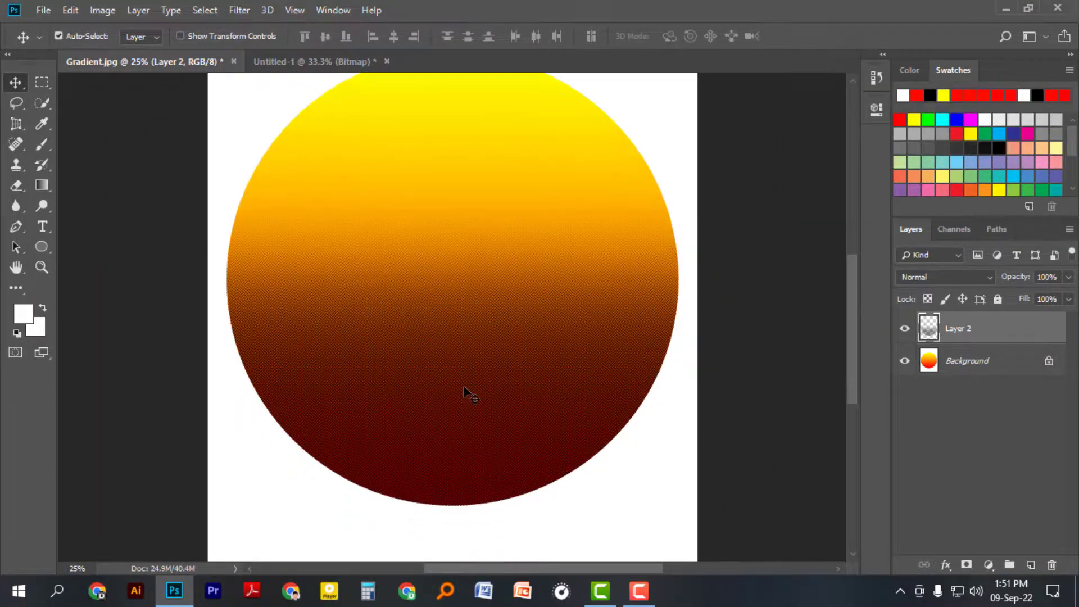
mouse_move(470, 393)
left_mouse_down()
mouse_move(461, 372)
mouse_move(460, 392)
left_mouse_up()
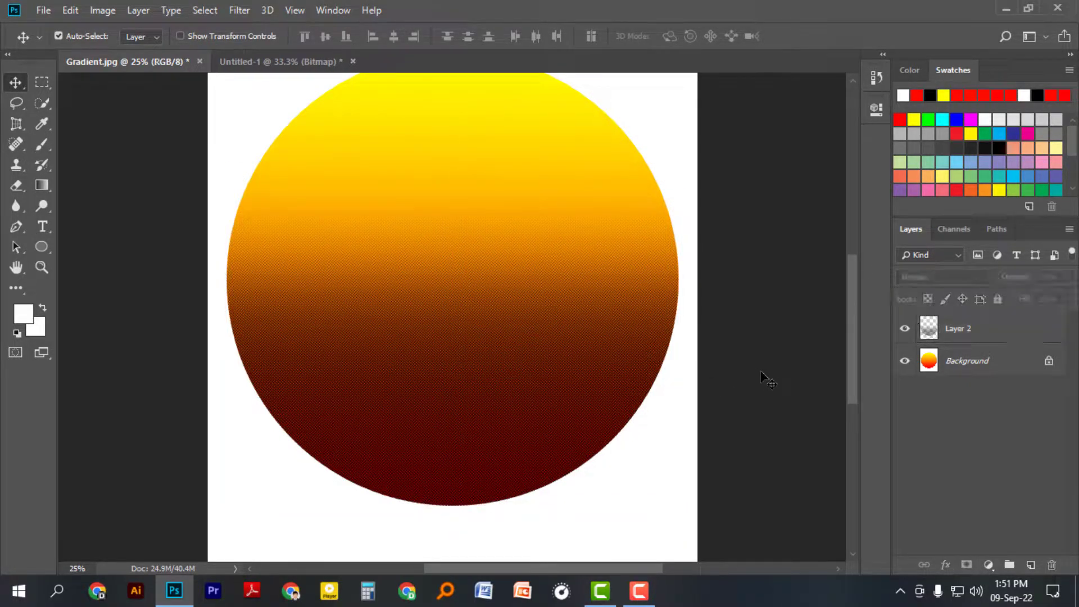
left_click(905, 330)
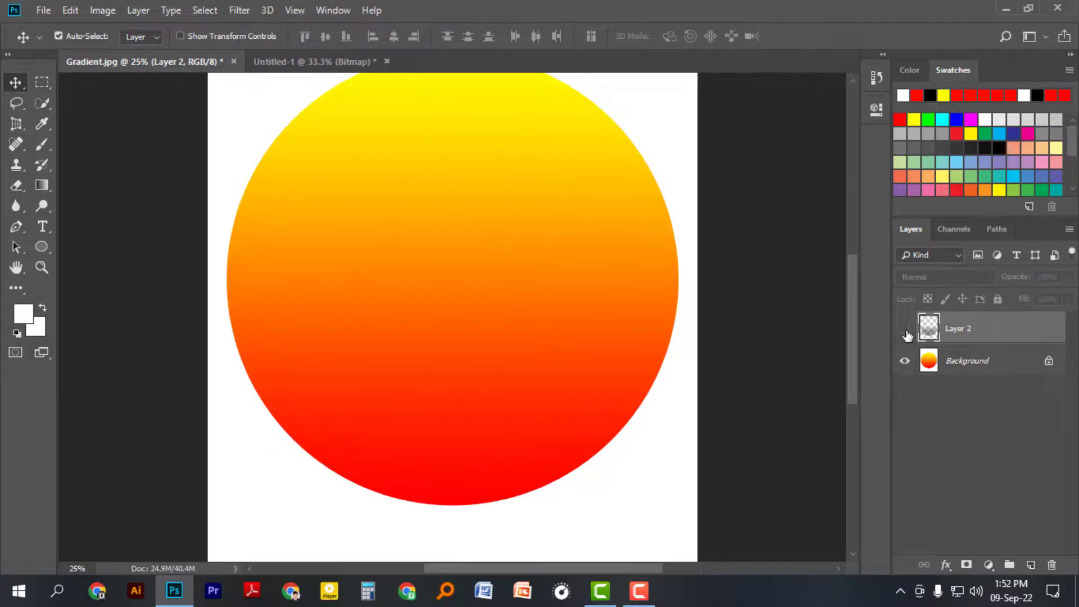
left_click(907, 335)
Select the circle by picking the white with Color Range and inverting the selection.
left_click_drag(854, 368, 844, 352)
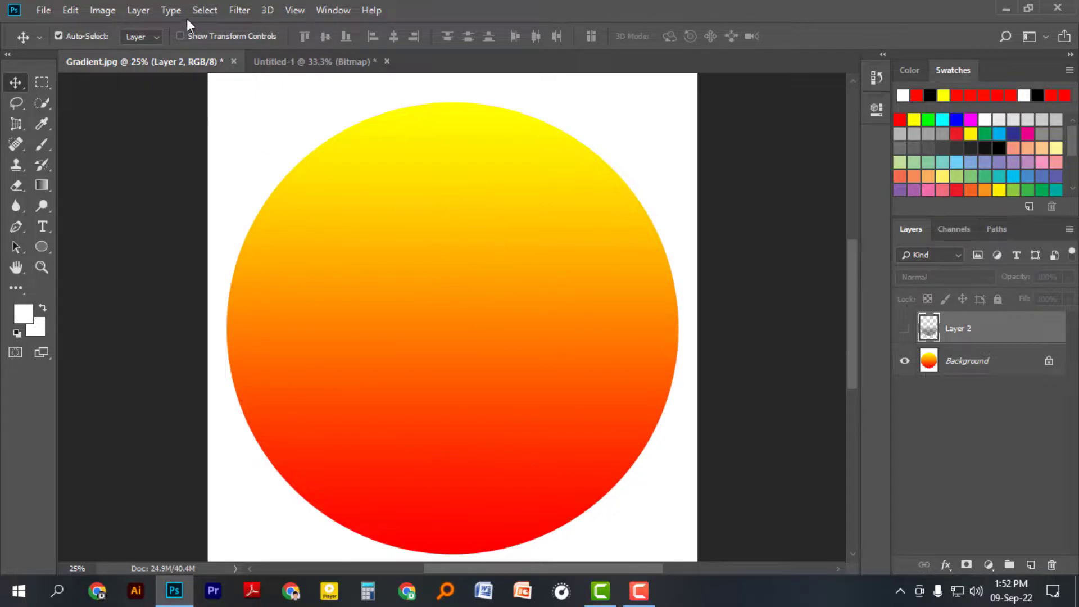
left_click(206, 11)
left_click(241, 164)
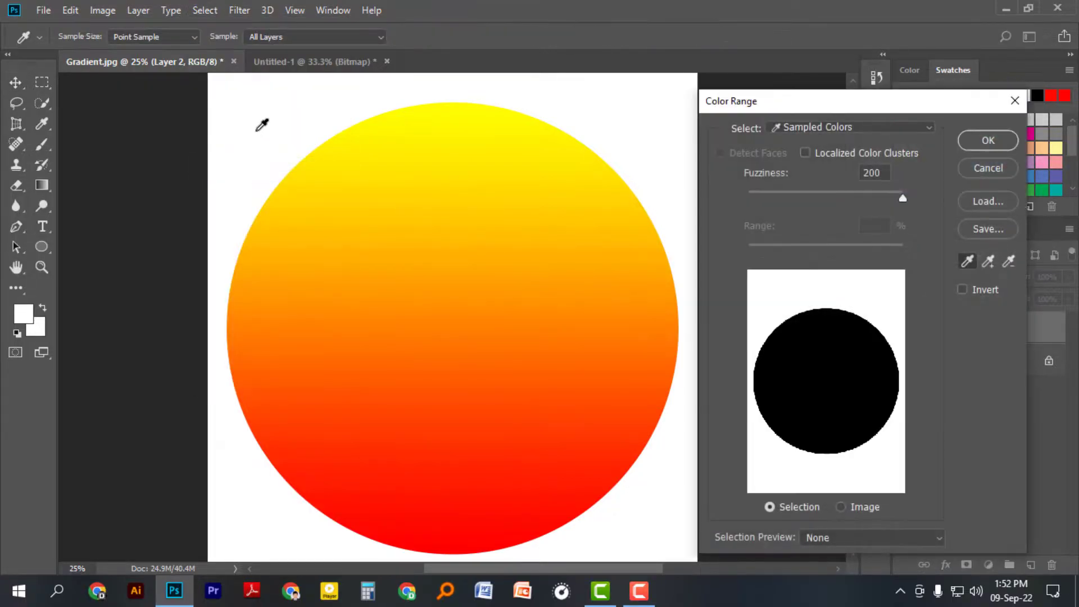
left_click(984, 141)
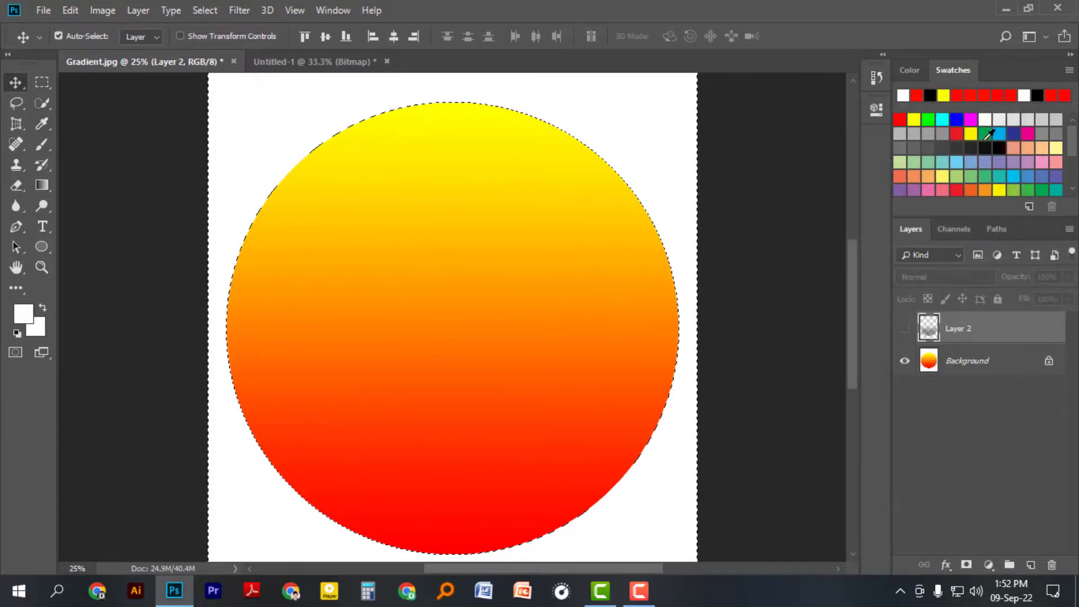
left_click(206, 10)
left_click(220, 72)
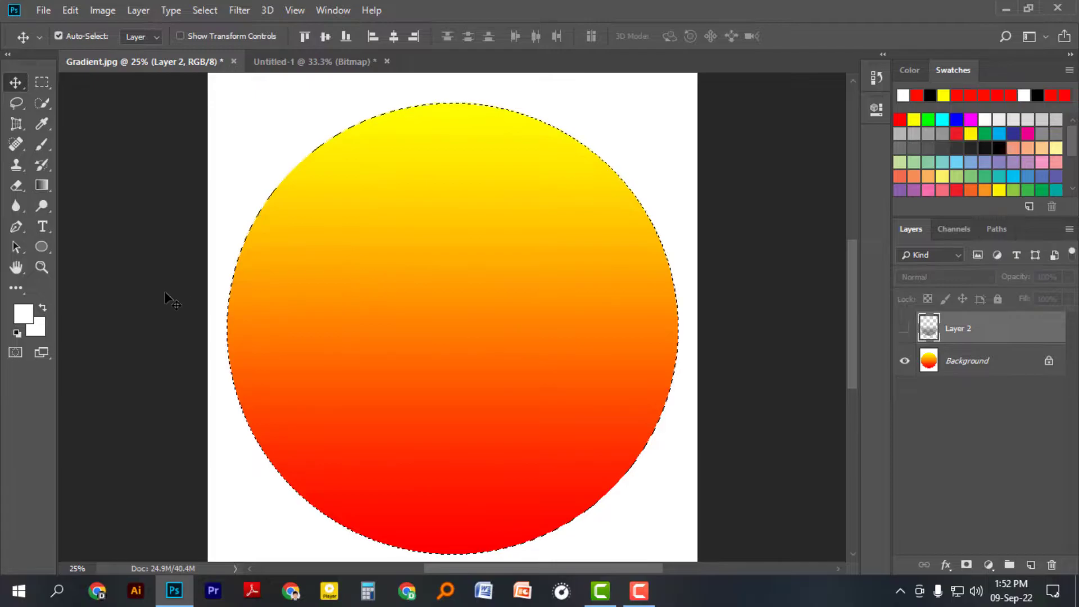
Fill the Background circle with yellow ffff00 as foreground colour and deselect.
left_click(28, 318)
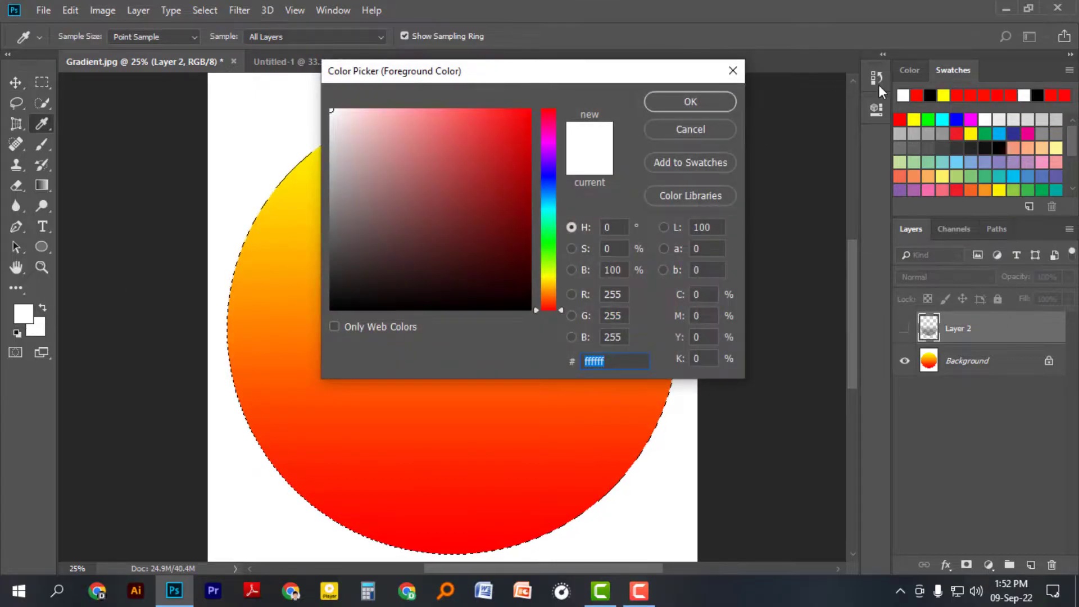
left_click(914, 119)
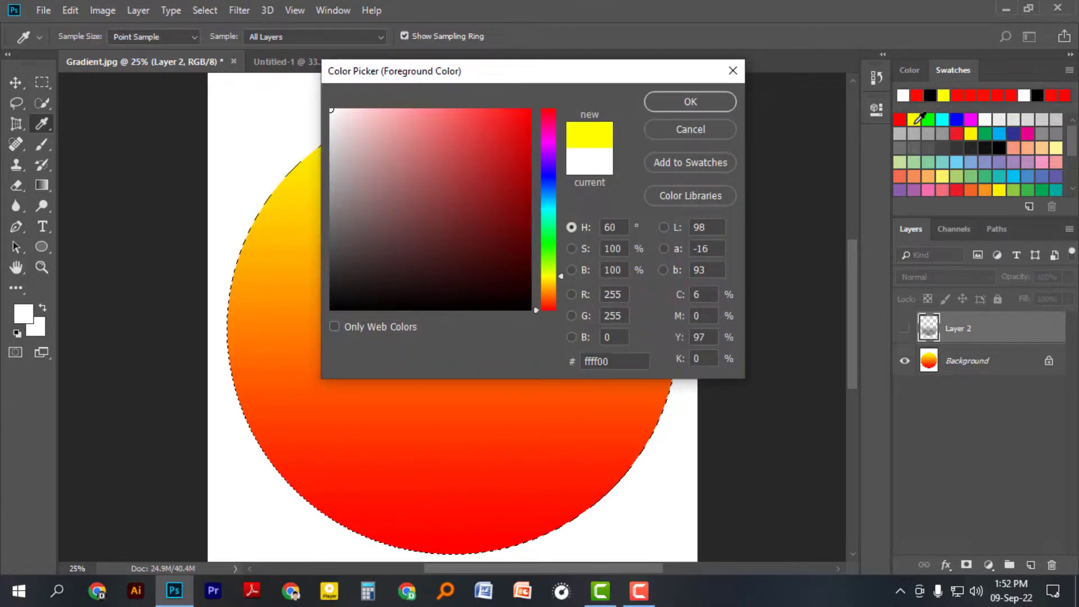
left_click(696, 105)
left_click(71, 11)
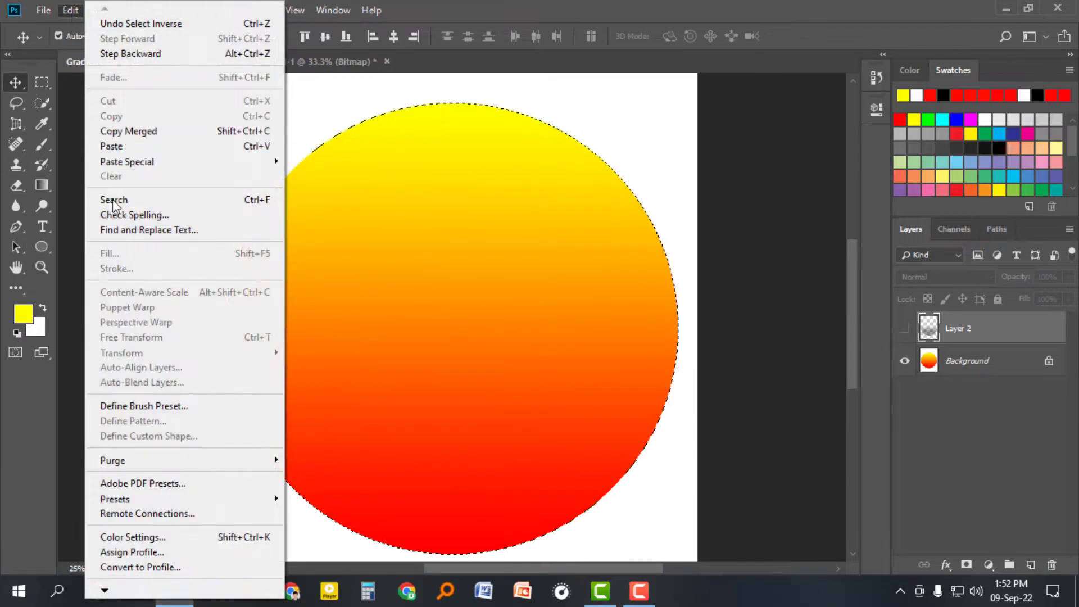
left_click(959, 360)
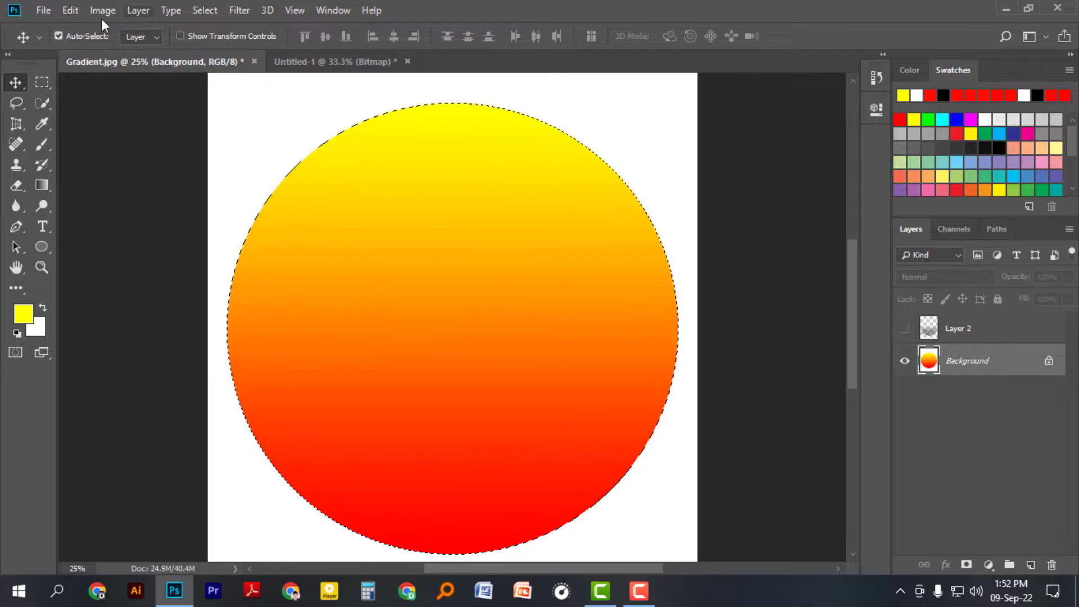
left_click(71, 11)
left_click(112, 250)
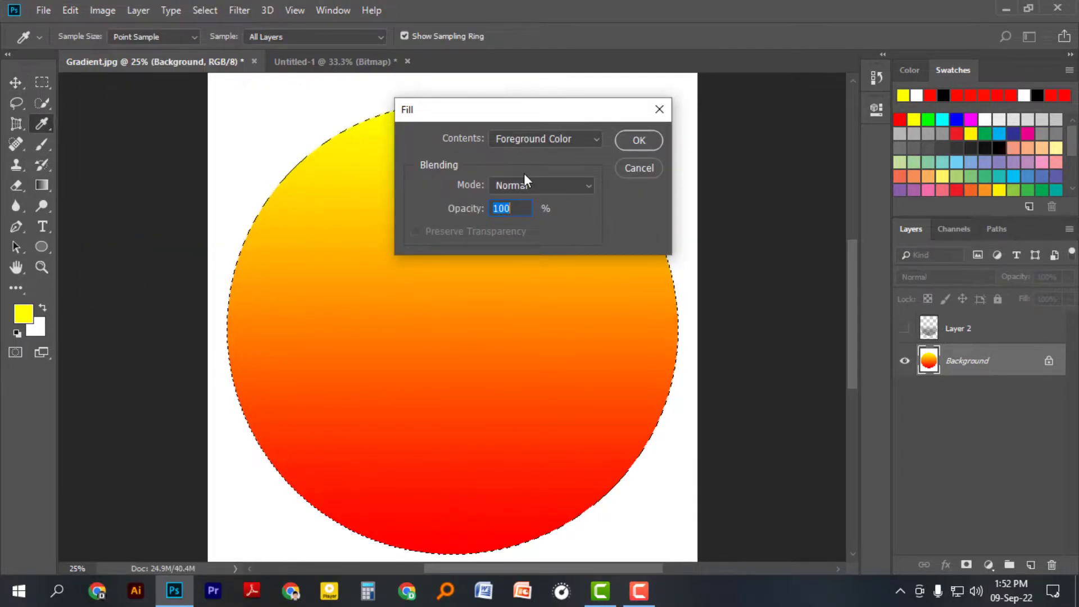
left_click(638, 139)
key("v")
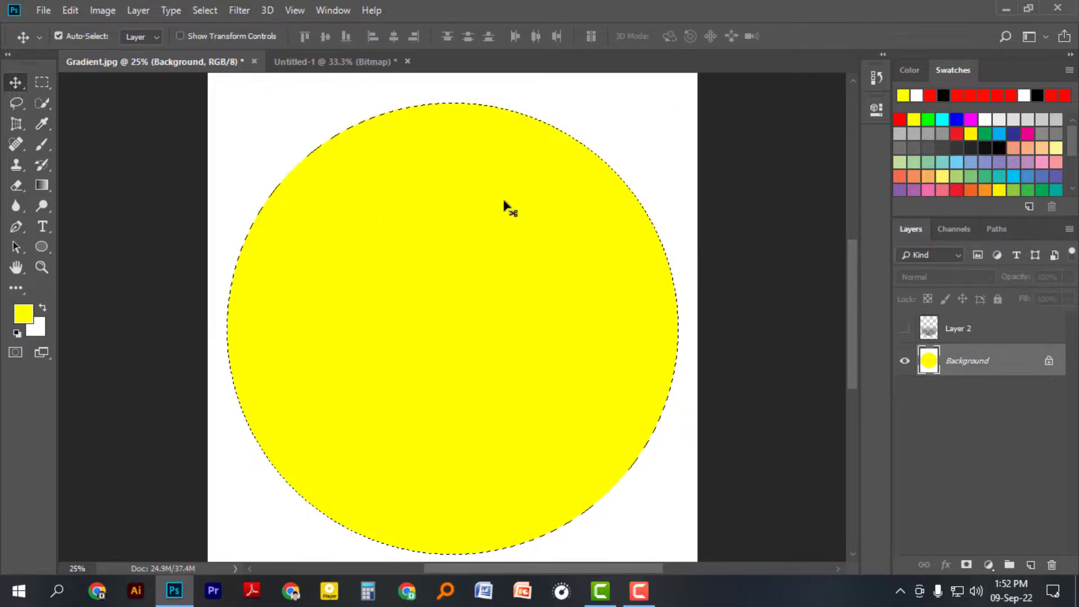
key("ctrl+d")
Show Layer 2 and give it a red Color Overlay layer effect.
left_click(905, 329)
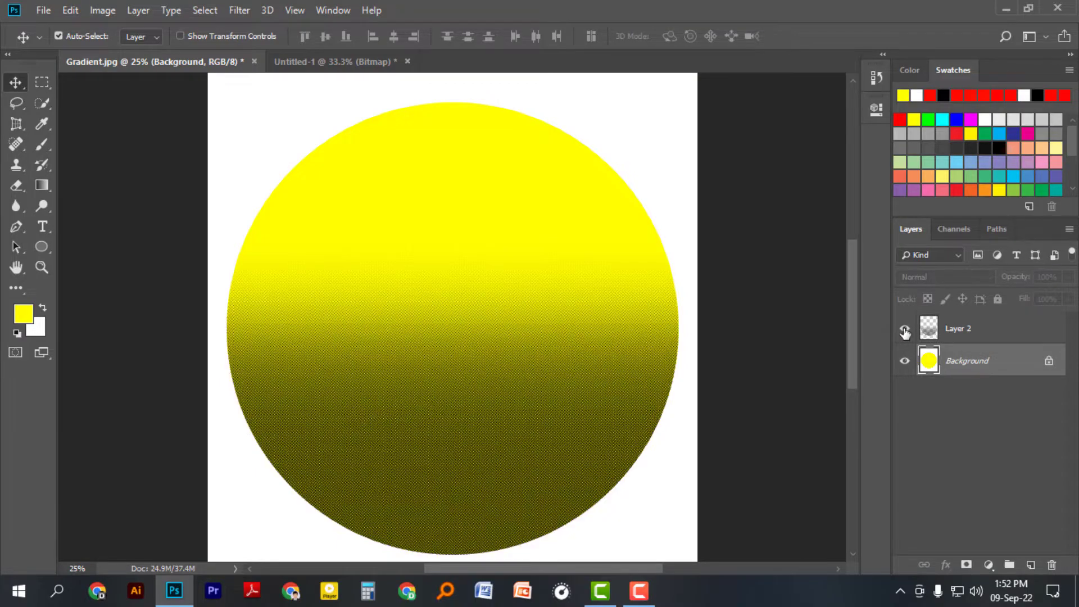
left_click(950, 330)
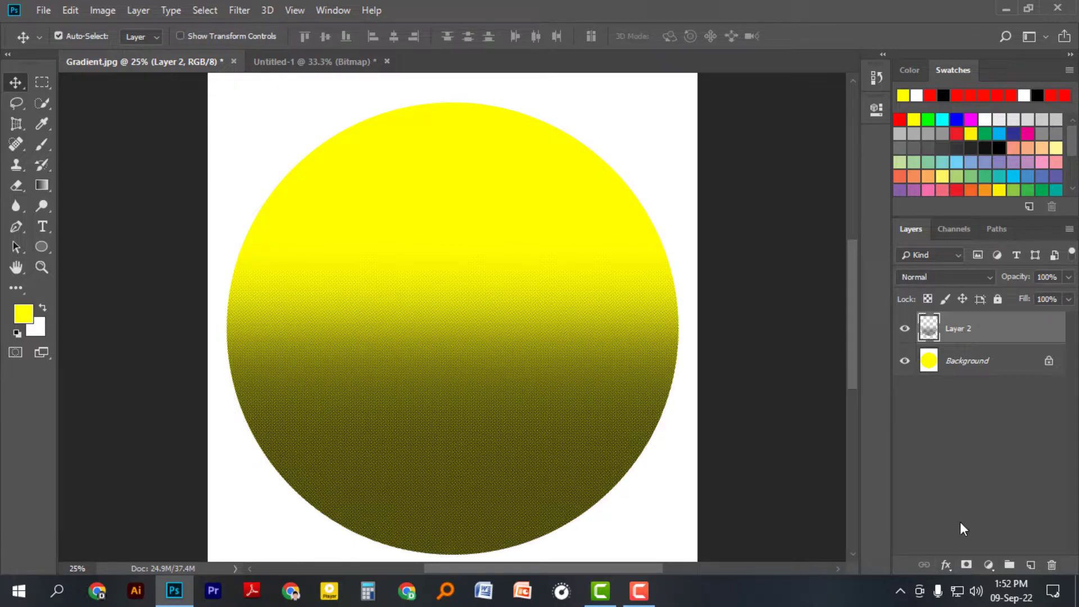
left_click(946, 565)
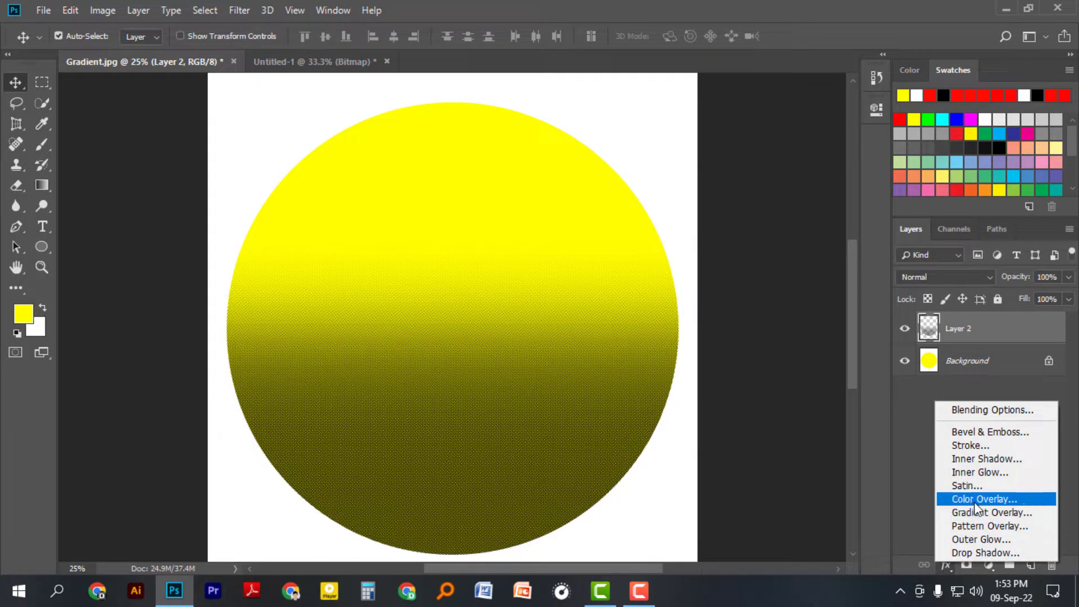
left_click(973, 500)
left_click(678, 193)
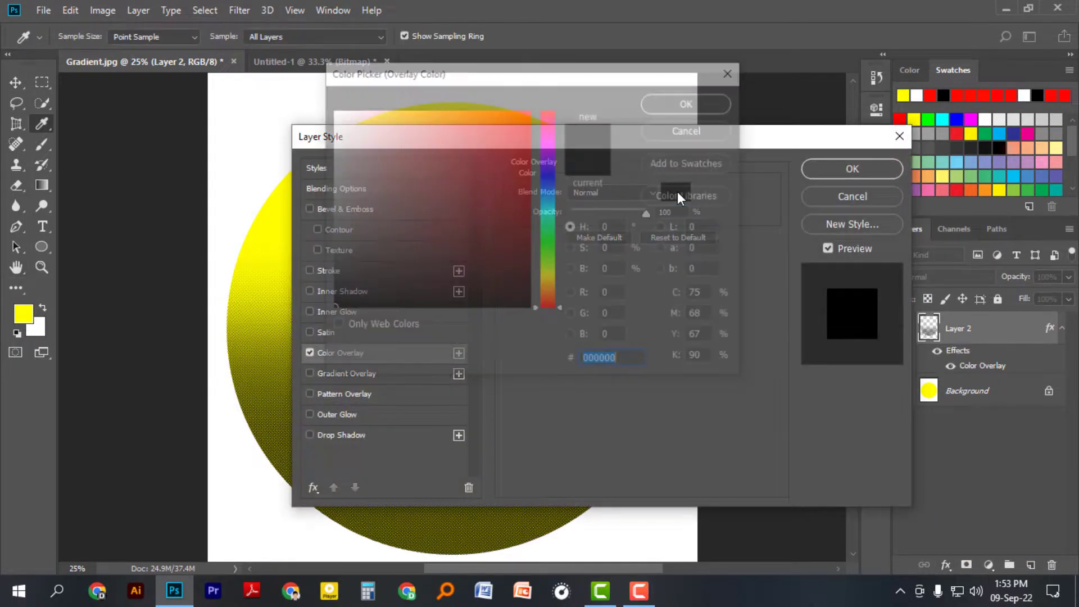
left_click(900, 118)
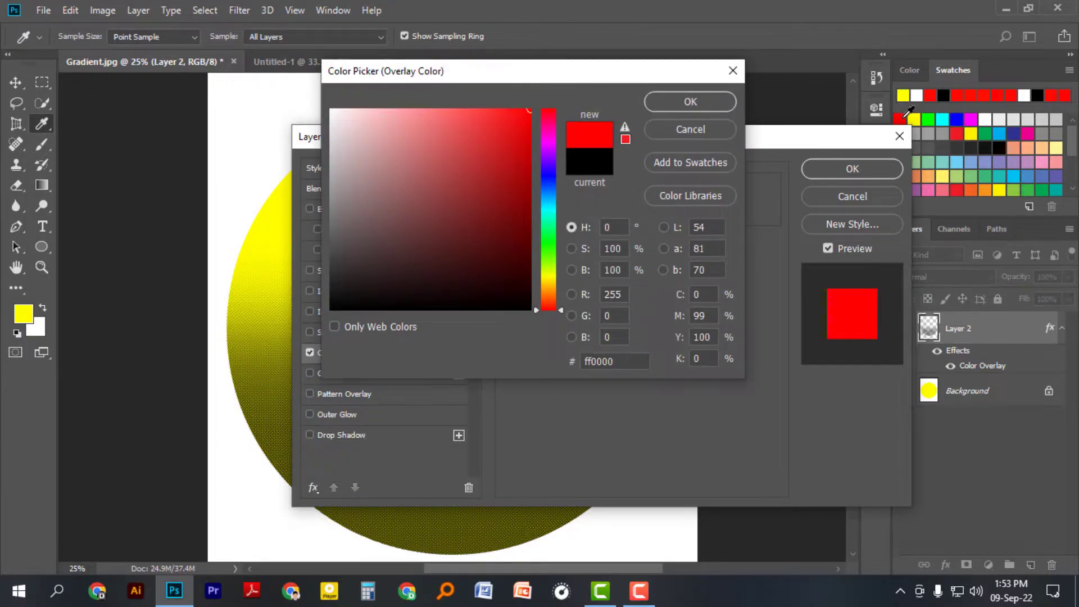
left_click(697, 105)
left_click(825, 170)
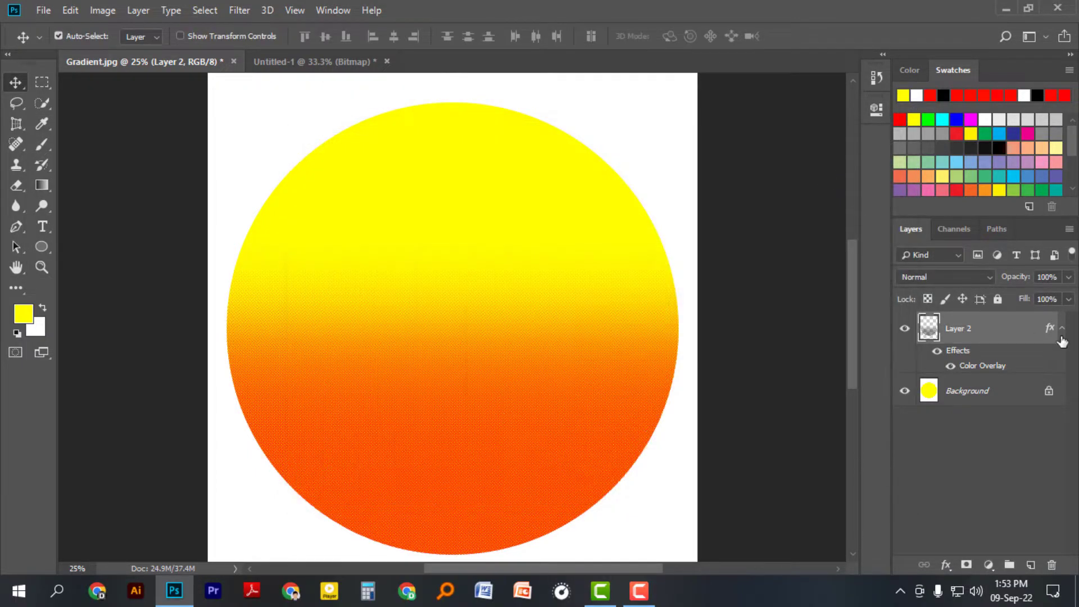
Collapse Layer 2's effects list and zoom in and out to inspect the dots.
left_click(1061, 328)
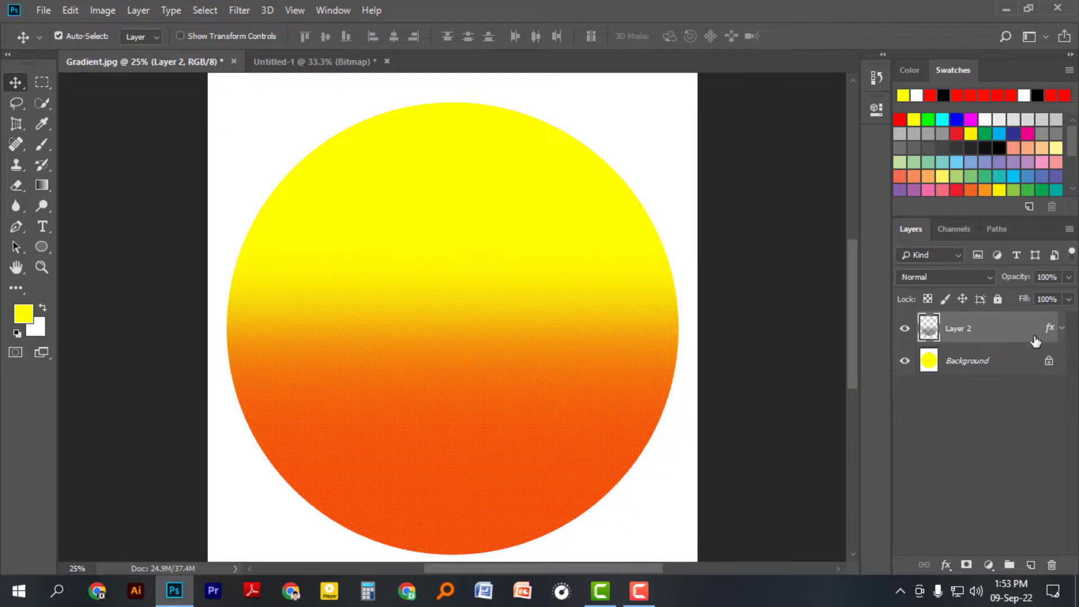
key("ctrl+plus")
key("ctrl+plus")
key("ctrl+plus")
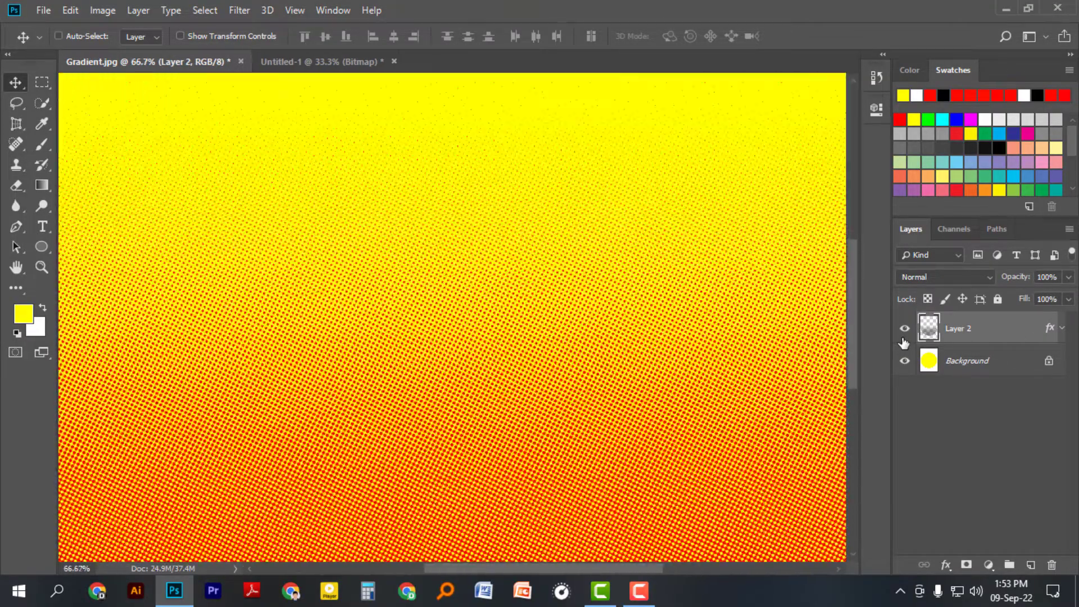
key("ctrl+minus")
key("ctrl+0")
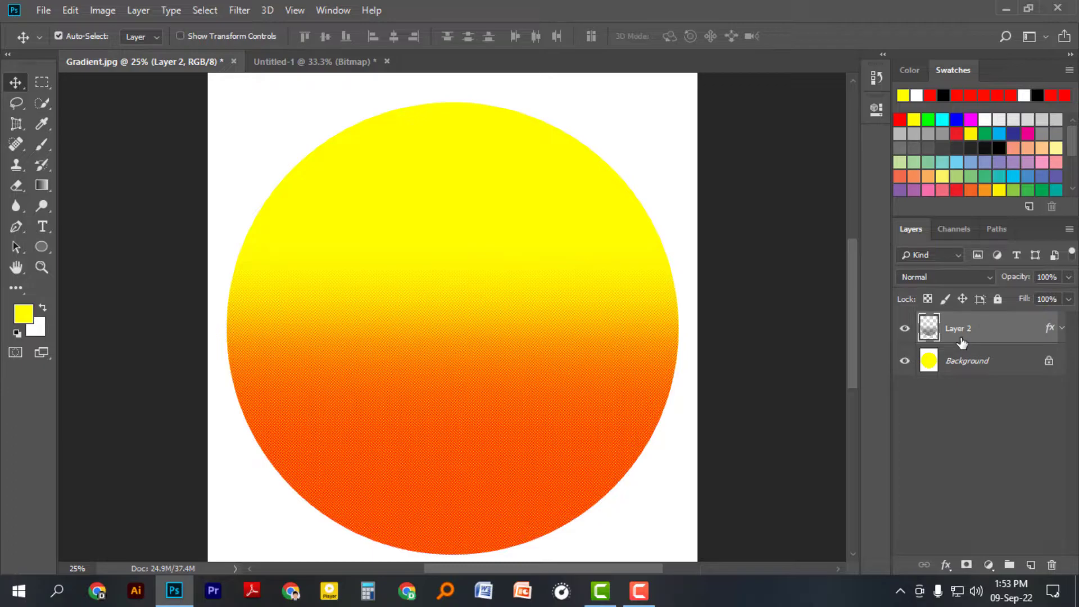
Change Layer 2's Color Overlay colour to black 000000.
left_click(1062, 329)
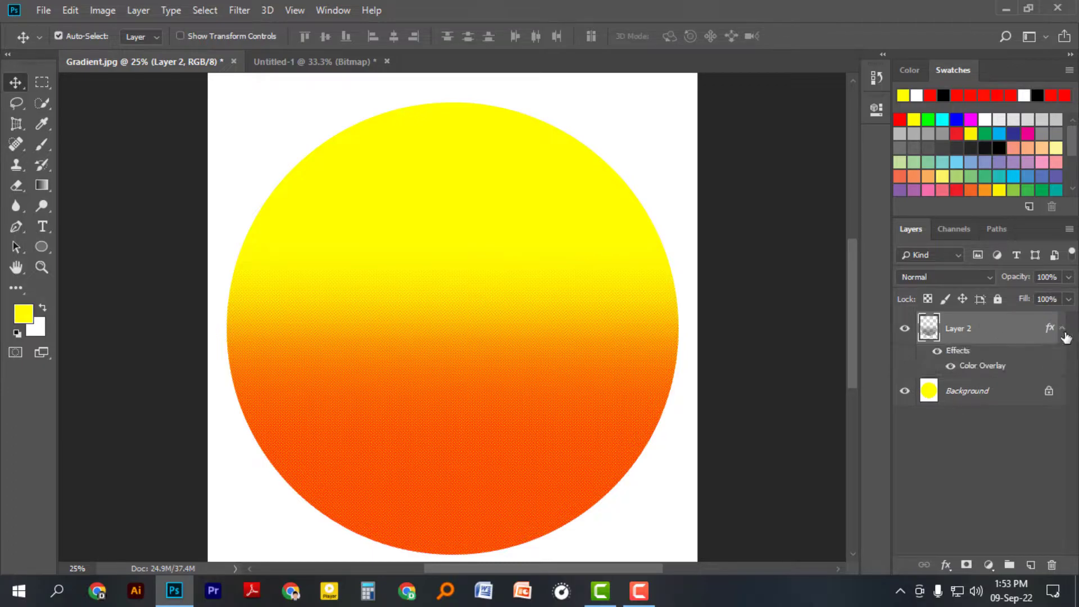
double_click(976, 373)
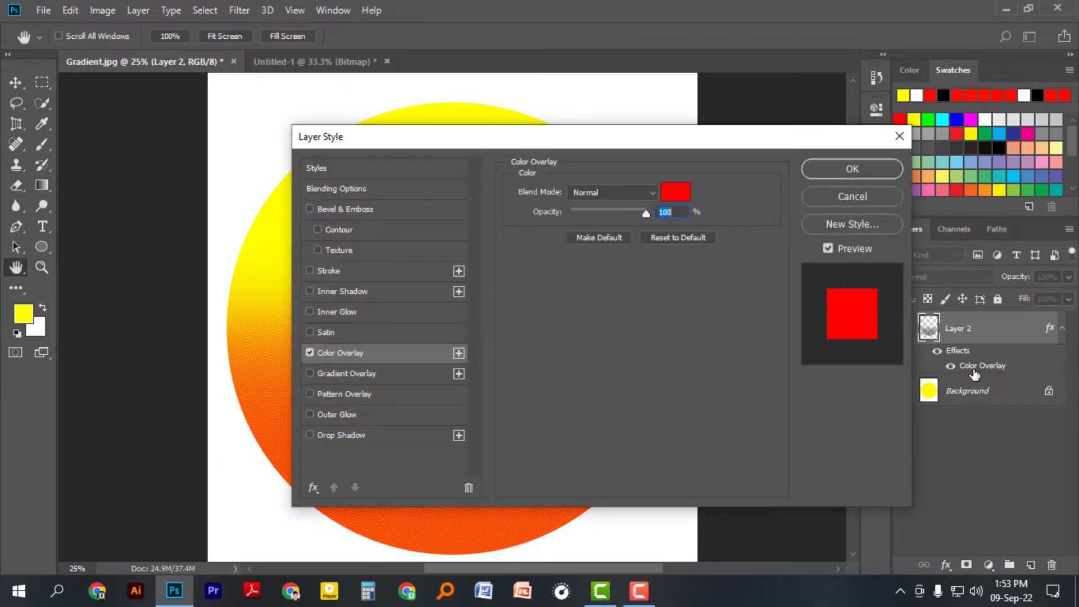
left_click(675, 194)
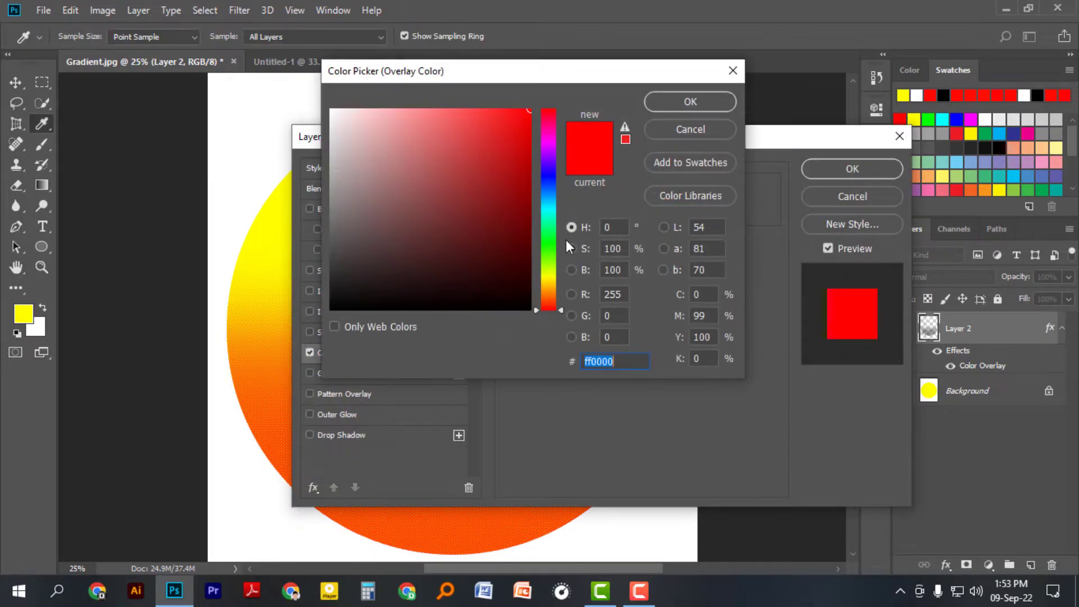
left_click(330, 308)
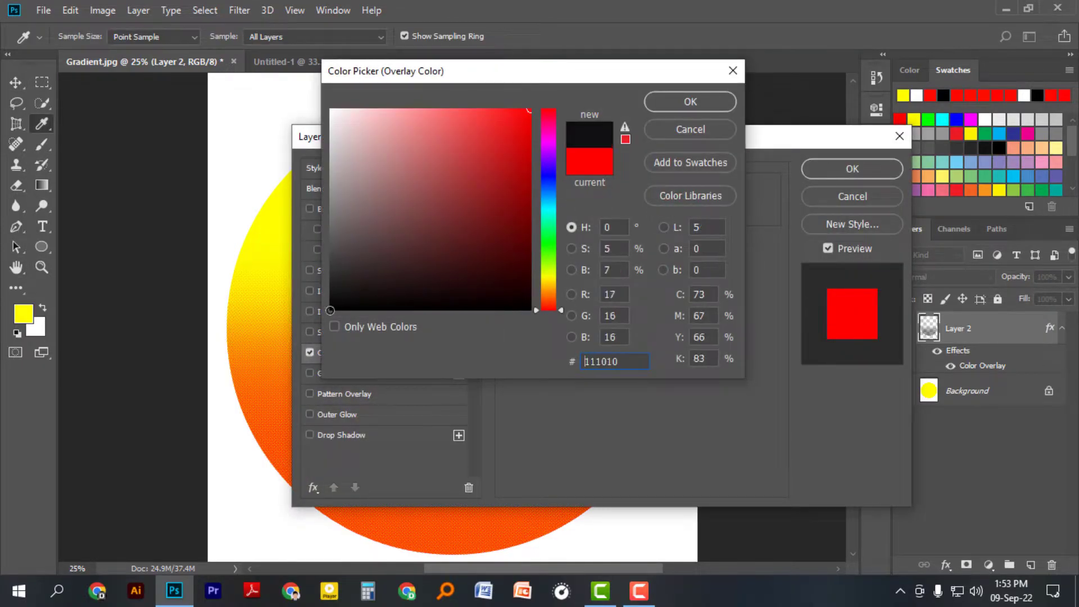
left_click(690, 102)
left_click(818, 169)
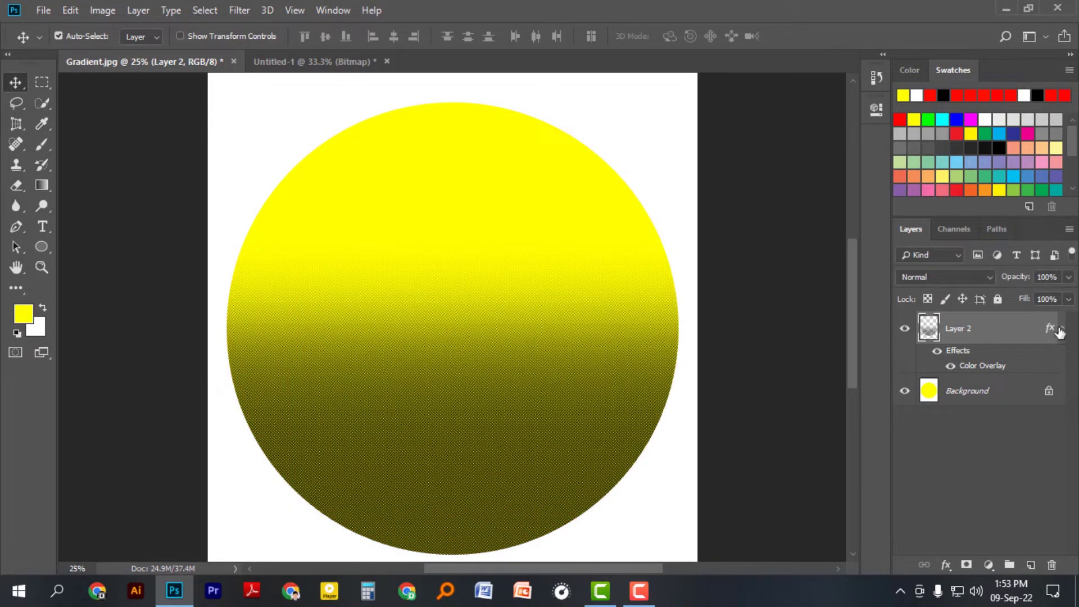
Collapse the effects, select Background, and hide Layer 2.
left_click(1061, 330)
left_click(974, 361)
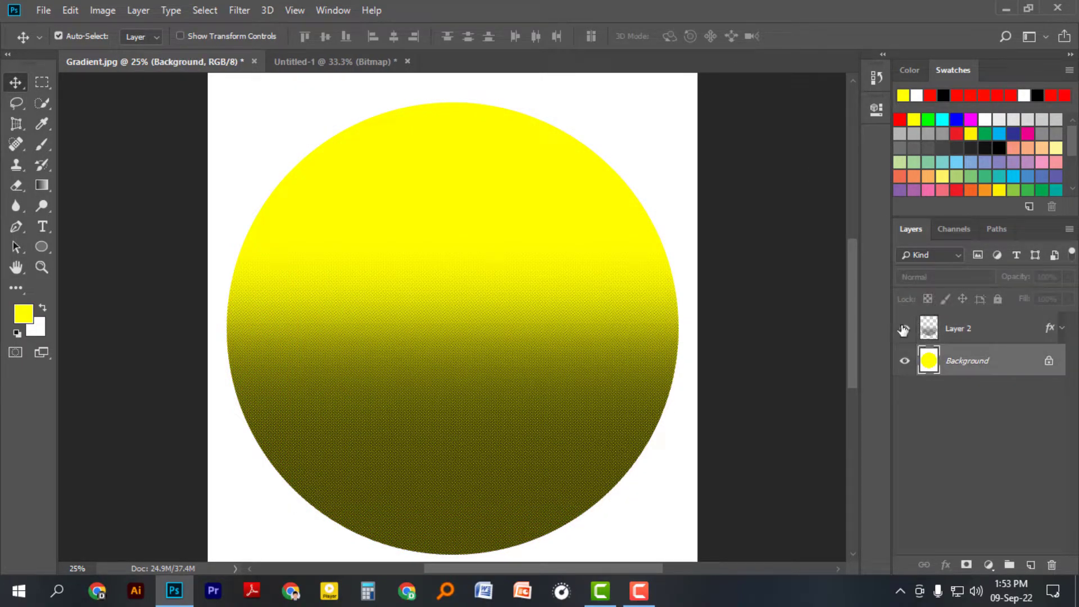
left_click(904, 330)
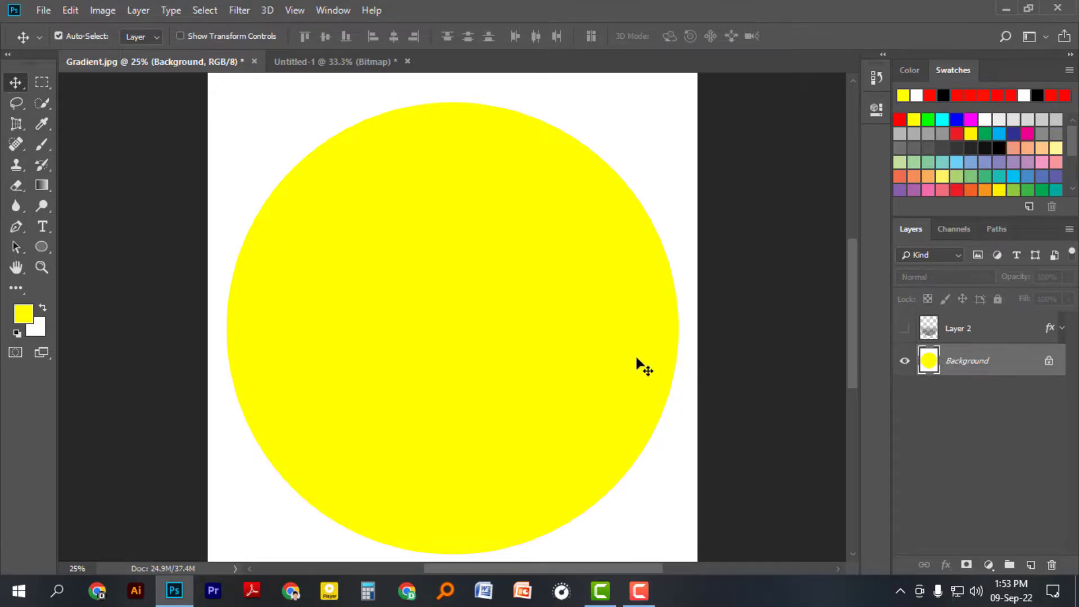
Select the white page area using Color Range with a white sample.
scroll(373, 358, "up", 2)
scroll(373, 358, "up", 1)
left_click(206, 11)
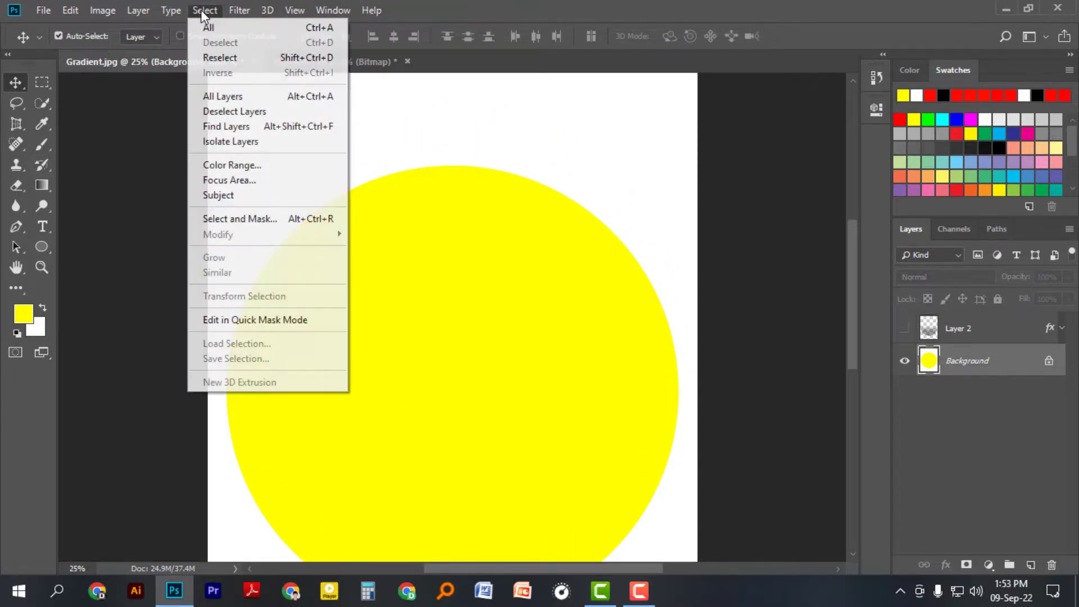
left_click(227, 161)
left_click(309, 161)
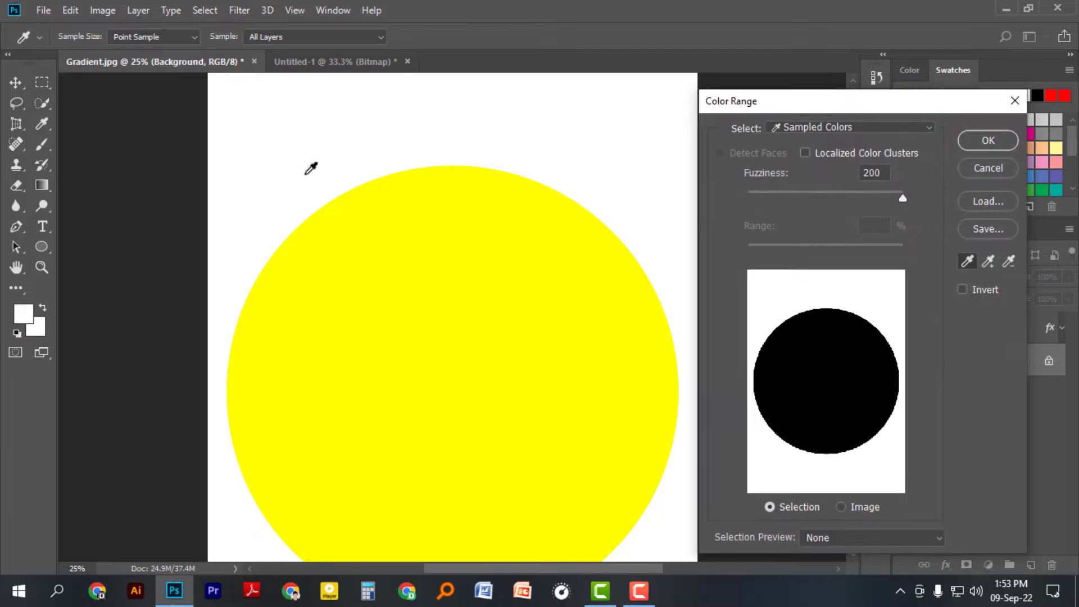
left_click(986, 141)
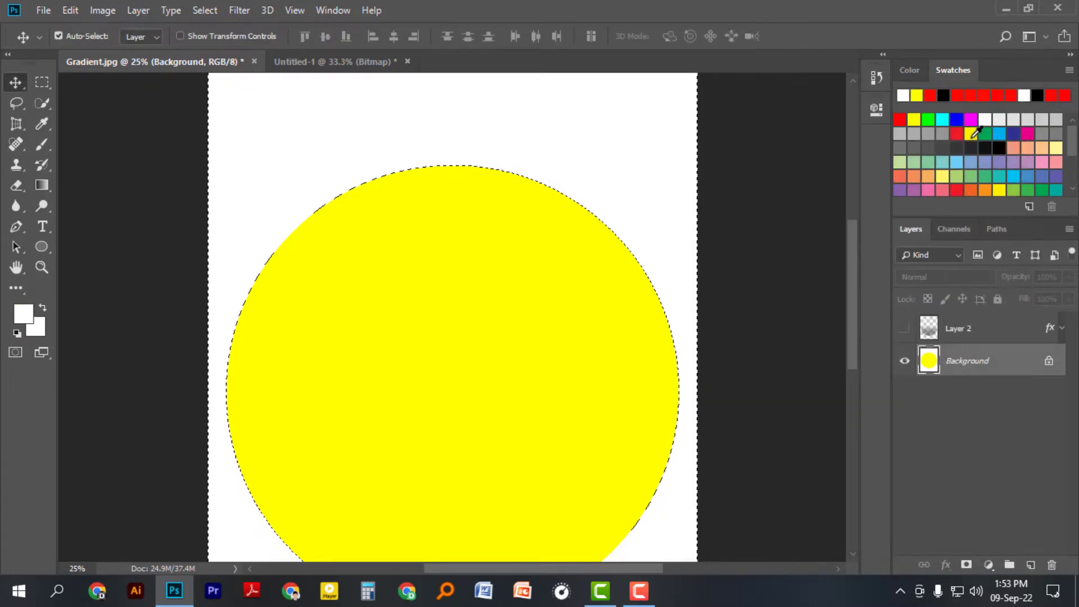
Invert the selection to the circle, fill it with black, and deselect.
left_click(211, 11)
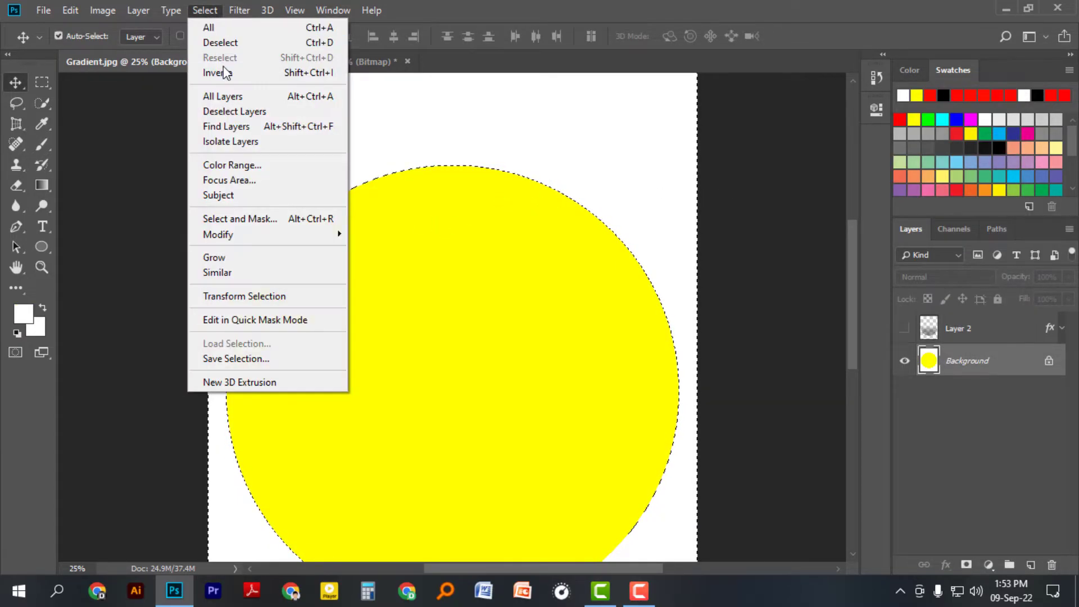
left_click(219, 73)
left_click(18, 332)
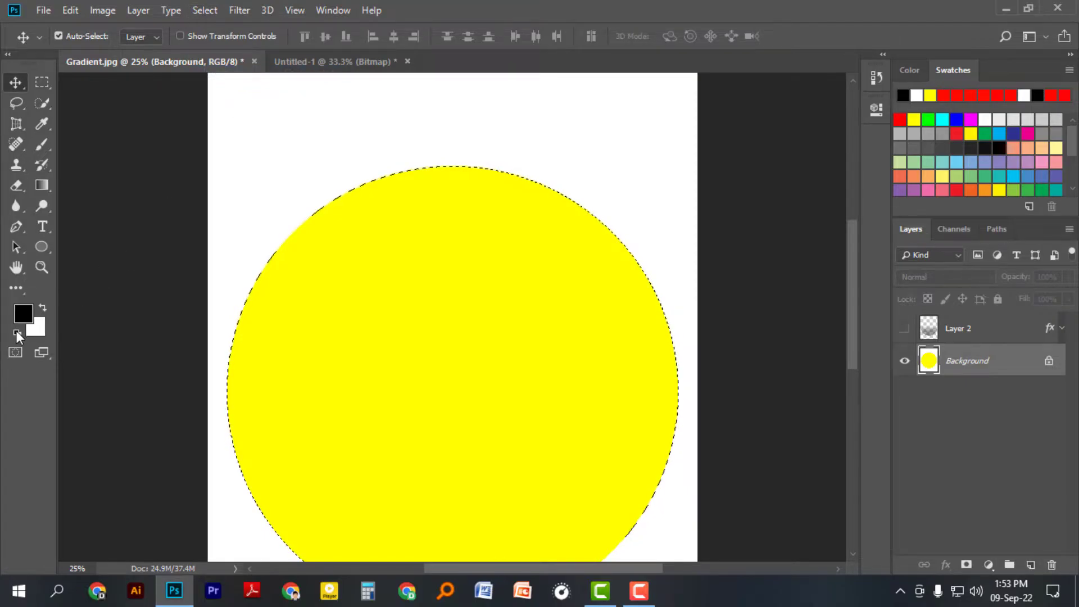
left_click(72, 10)
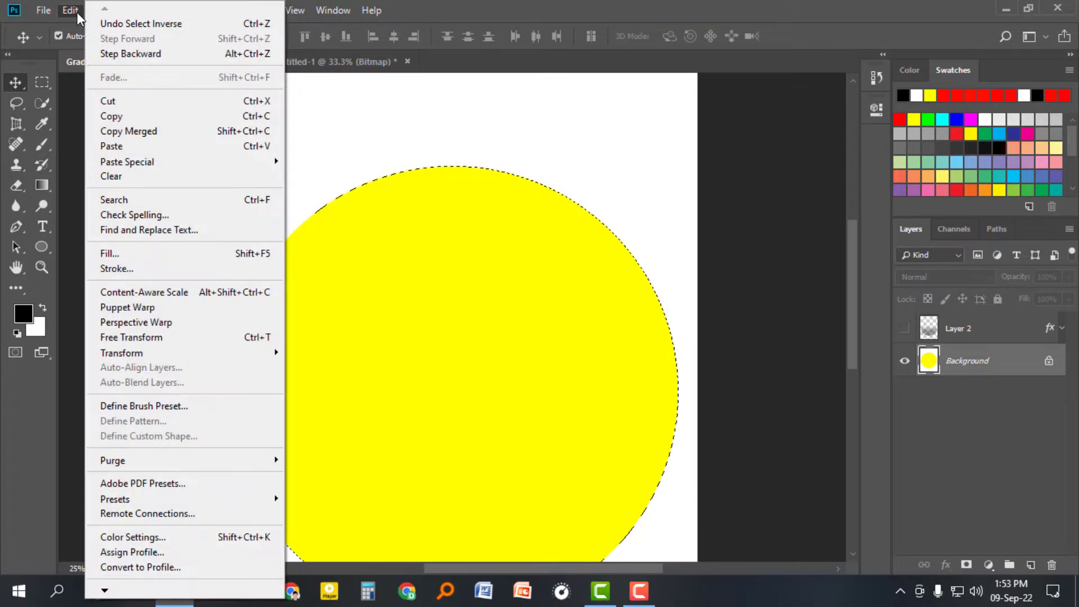
left_click(123, 253)
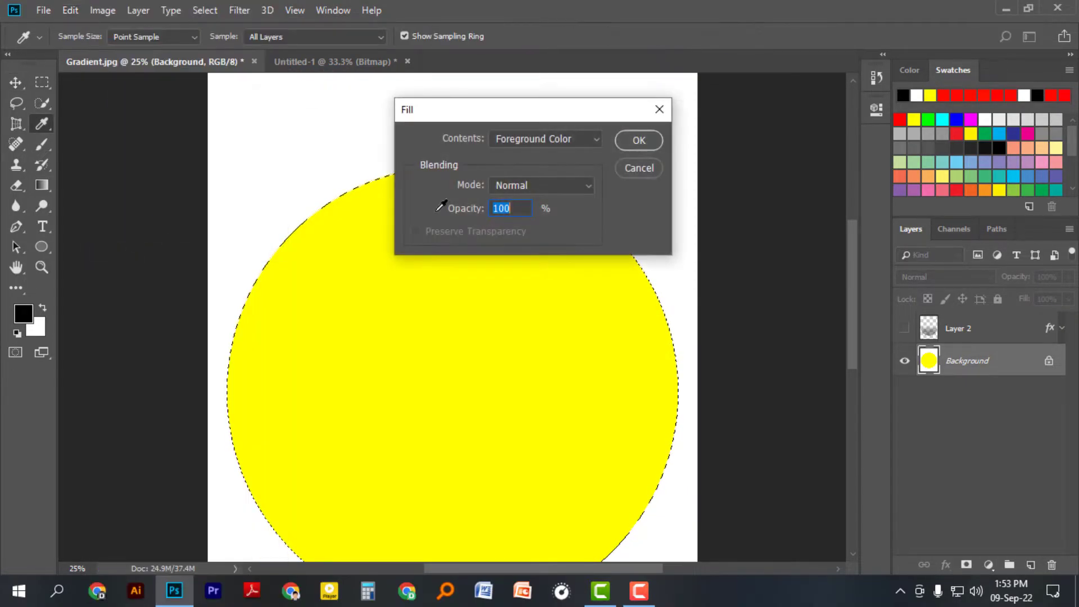
left_click(632, 142)
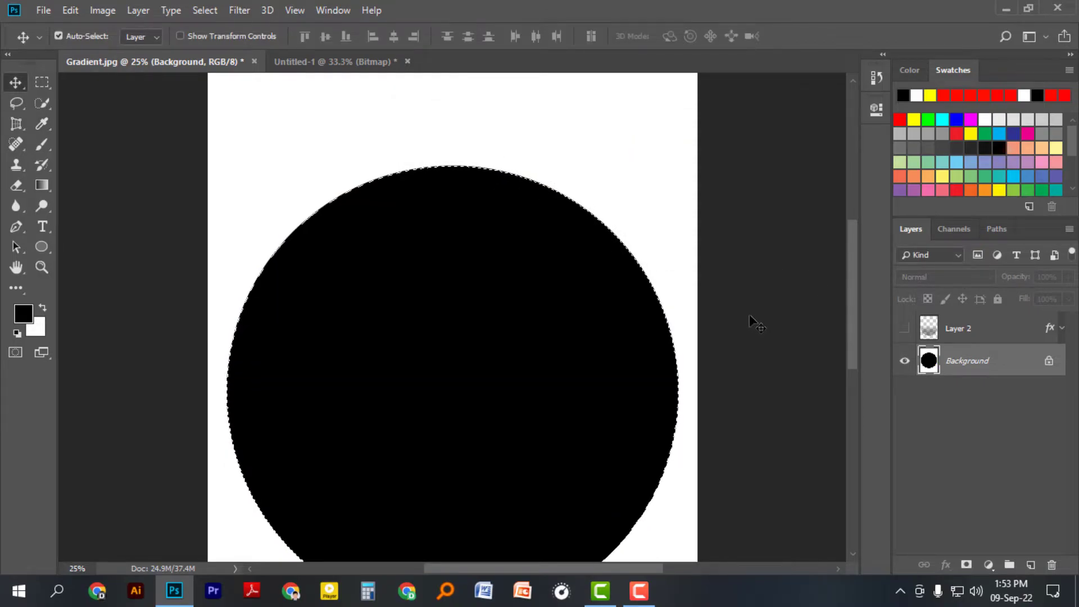
key("ctrl+d")
scroll(774, 338, "down", 1)
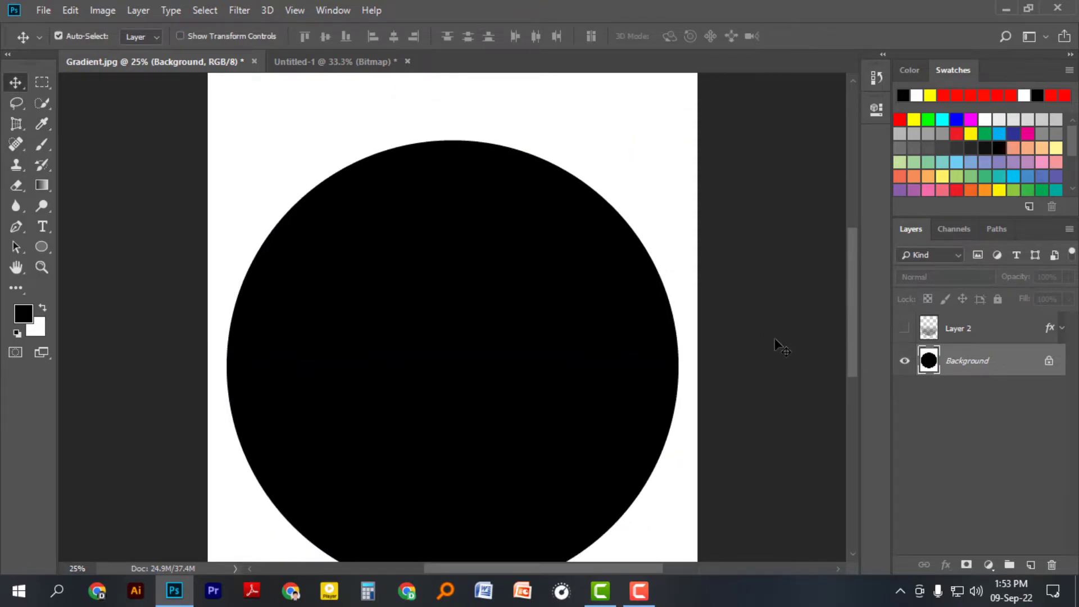
Zoom out to the whole page and make Layer 2 visible alongside the Background.
key("ctrl+minus")
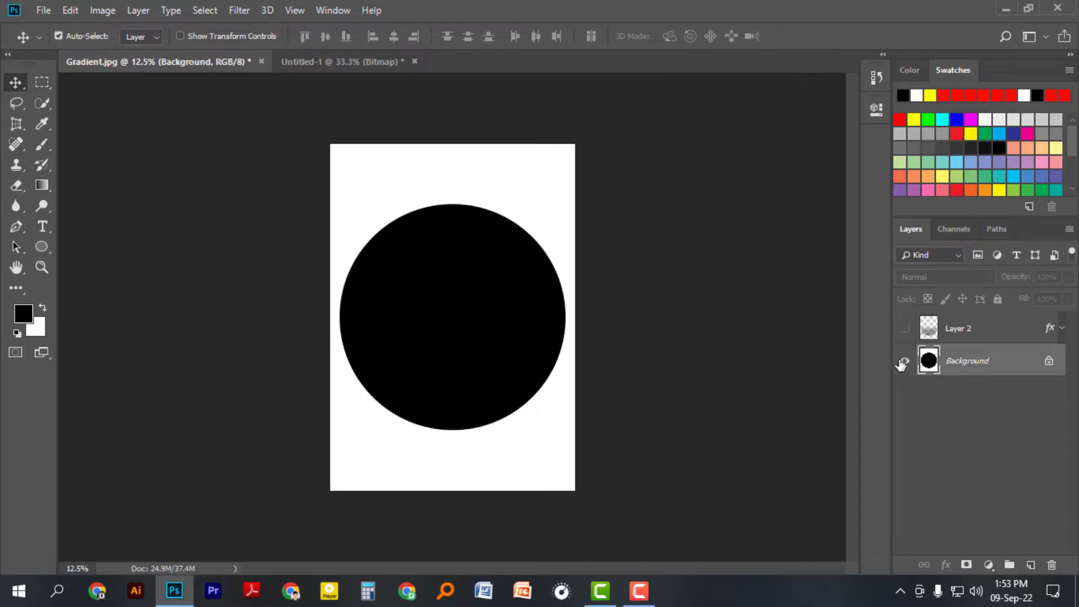
left_click(905, 360)
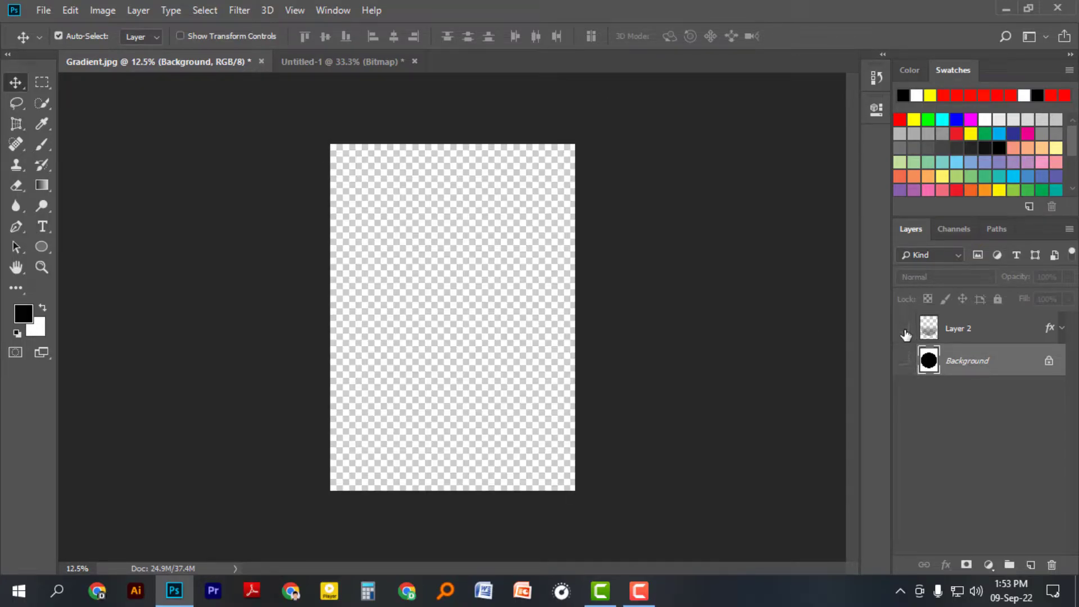
left_click(904, 329)
left_click(904, 361)
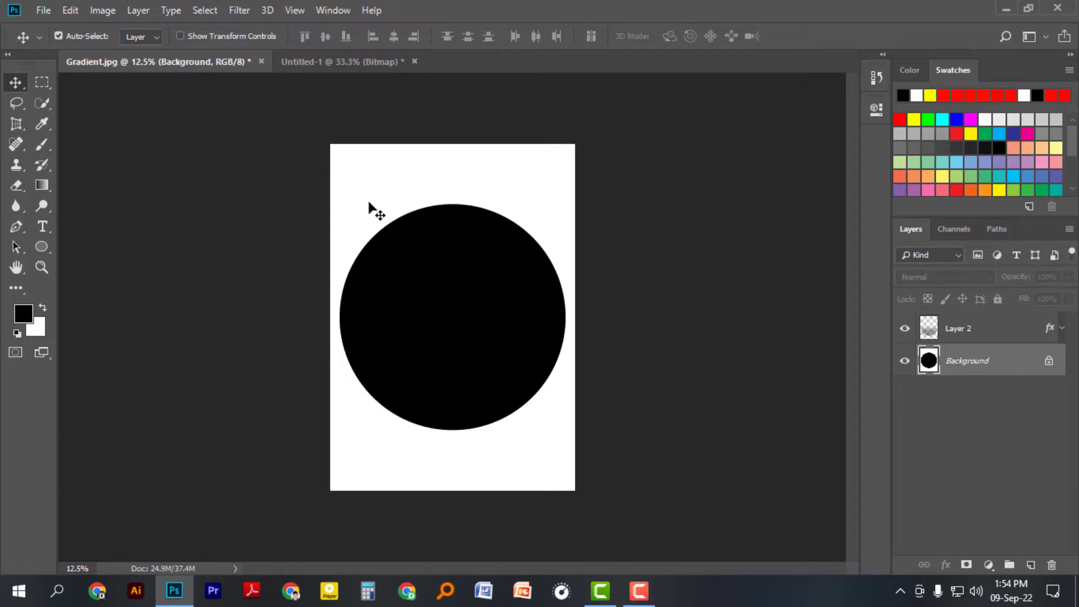
left_click(42, 10)
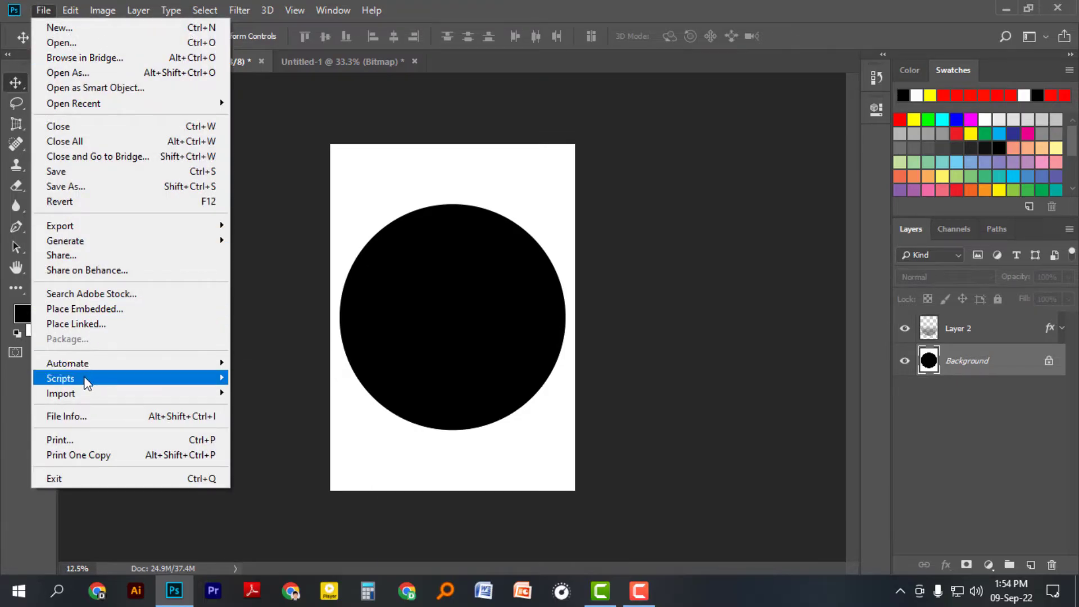
mouse_move(60, 378)
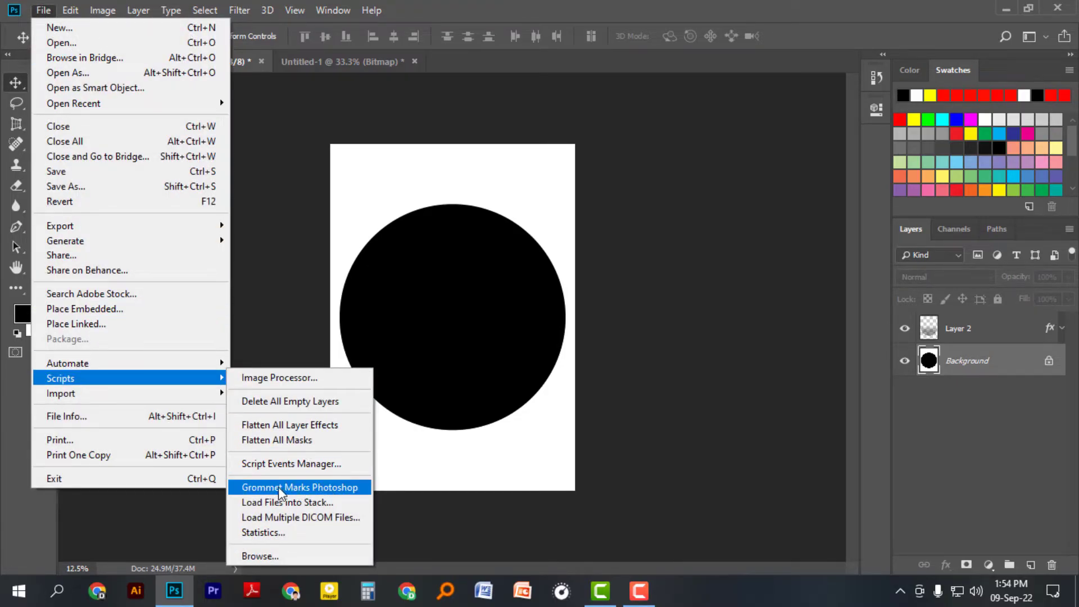
Run the Grommet Marks Photoshop script and accept its dialog.
left_click(310, 489)
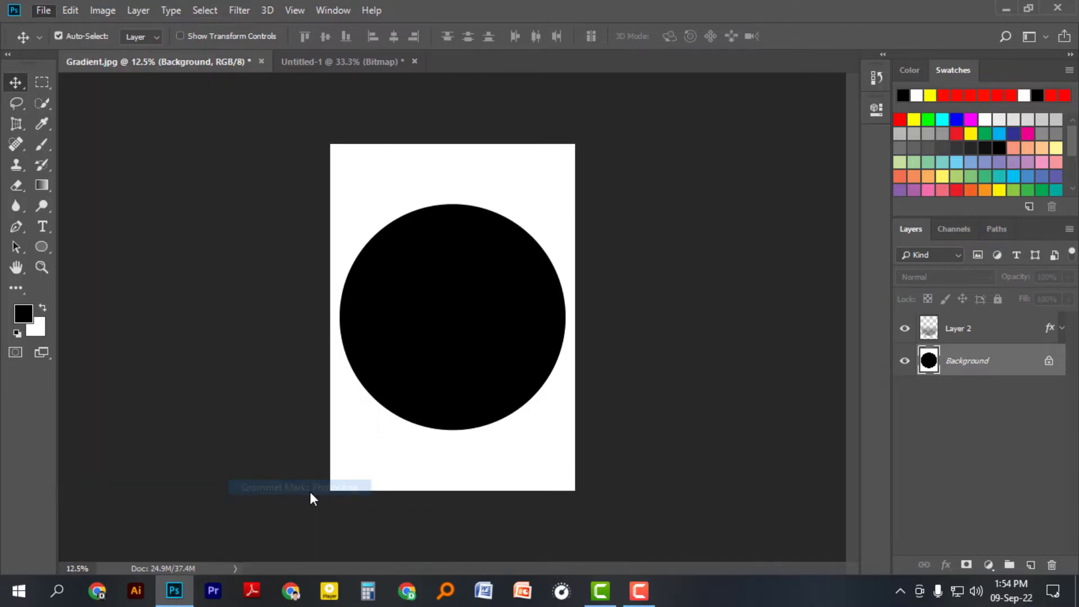
left_click(500, 455)
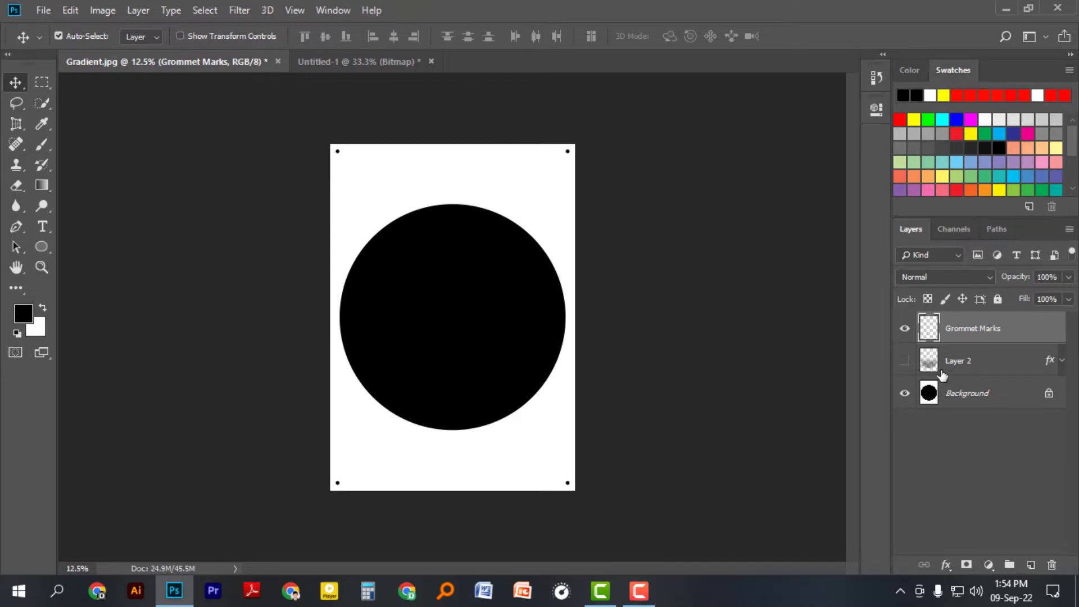
Select Layer 2, hide the Background to check the overlay, then show it again.
left_click(960, 368)
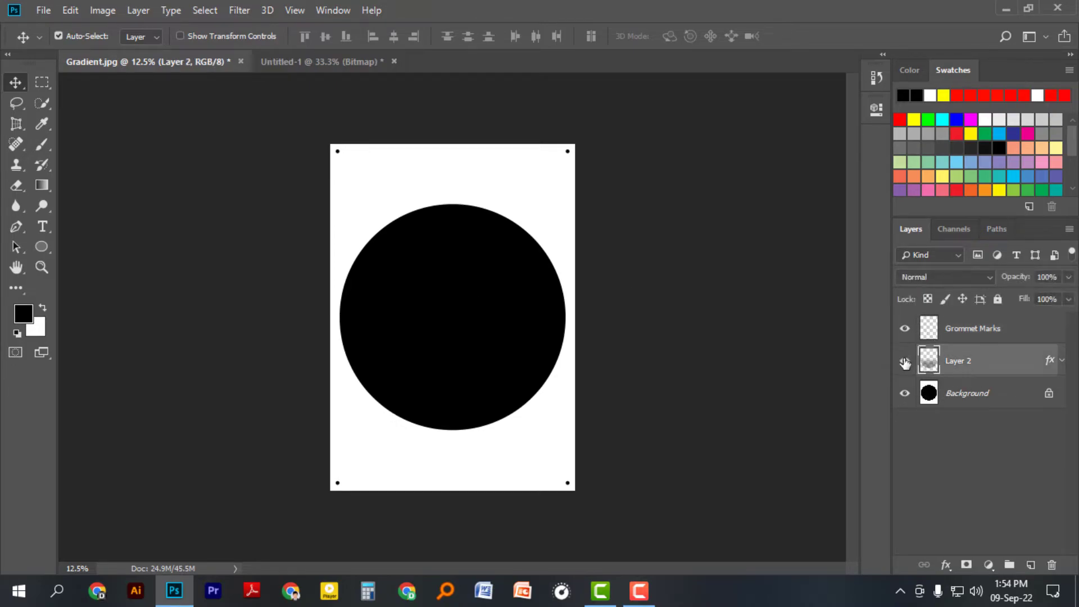
left_click(905, 394)
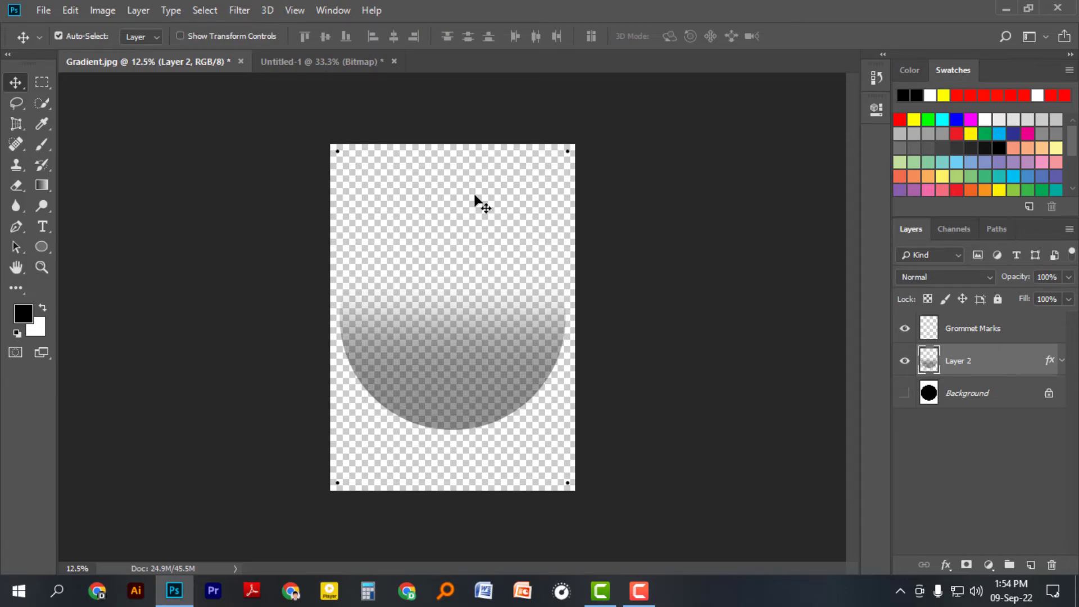
left_click(904, 393)
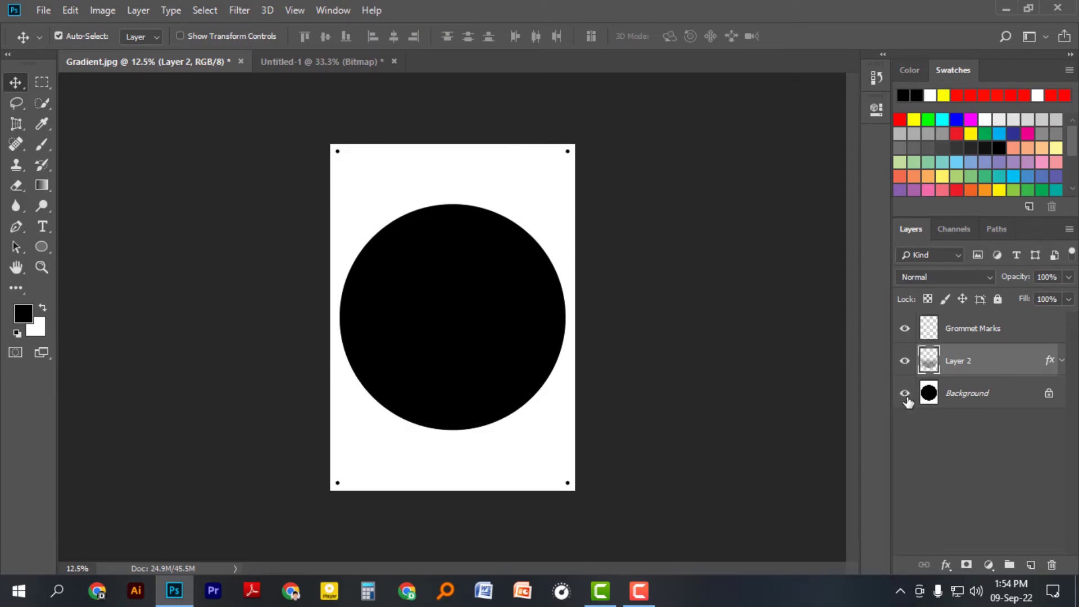